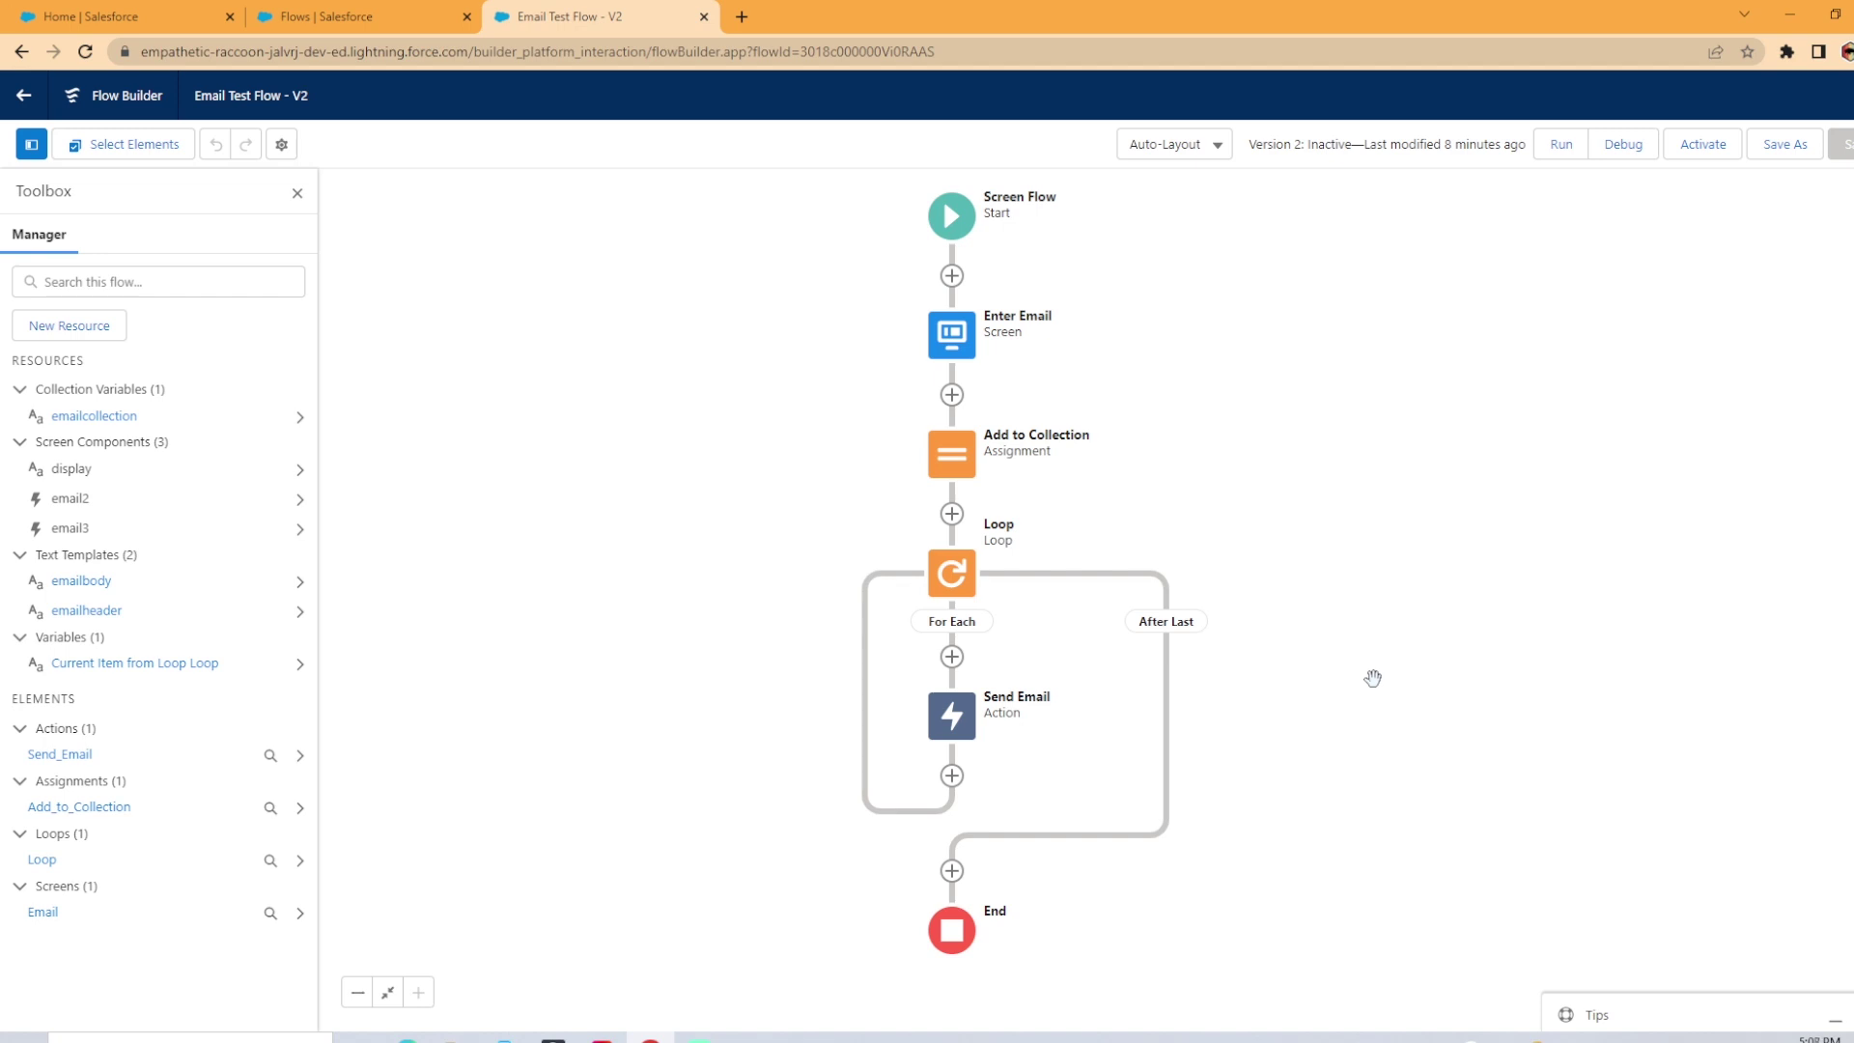
Review the Enter Email screen and Add to Collection assignment without changing them
left_click(952, 335)
left_click(975, 530)
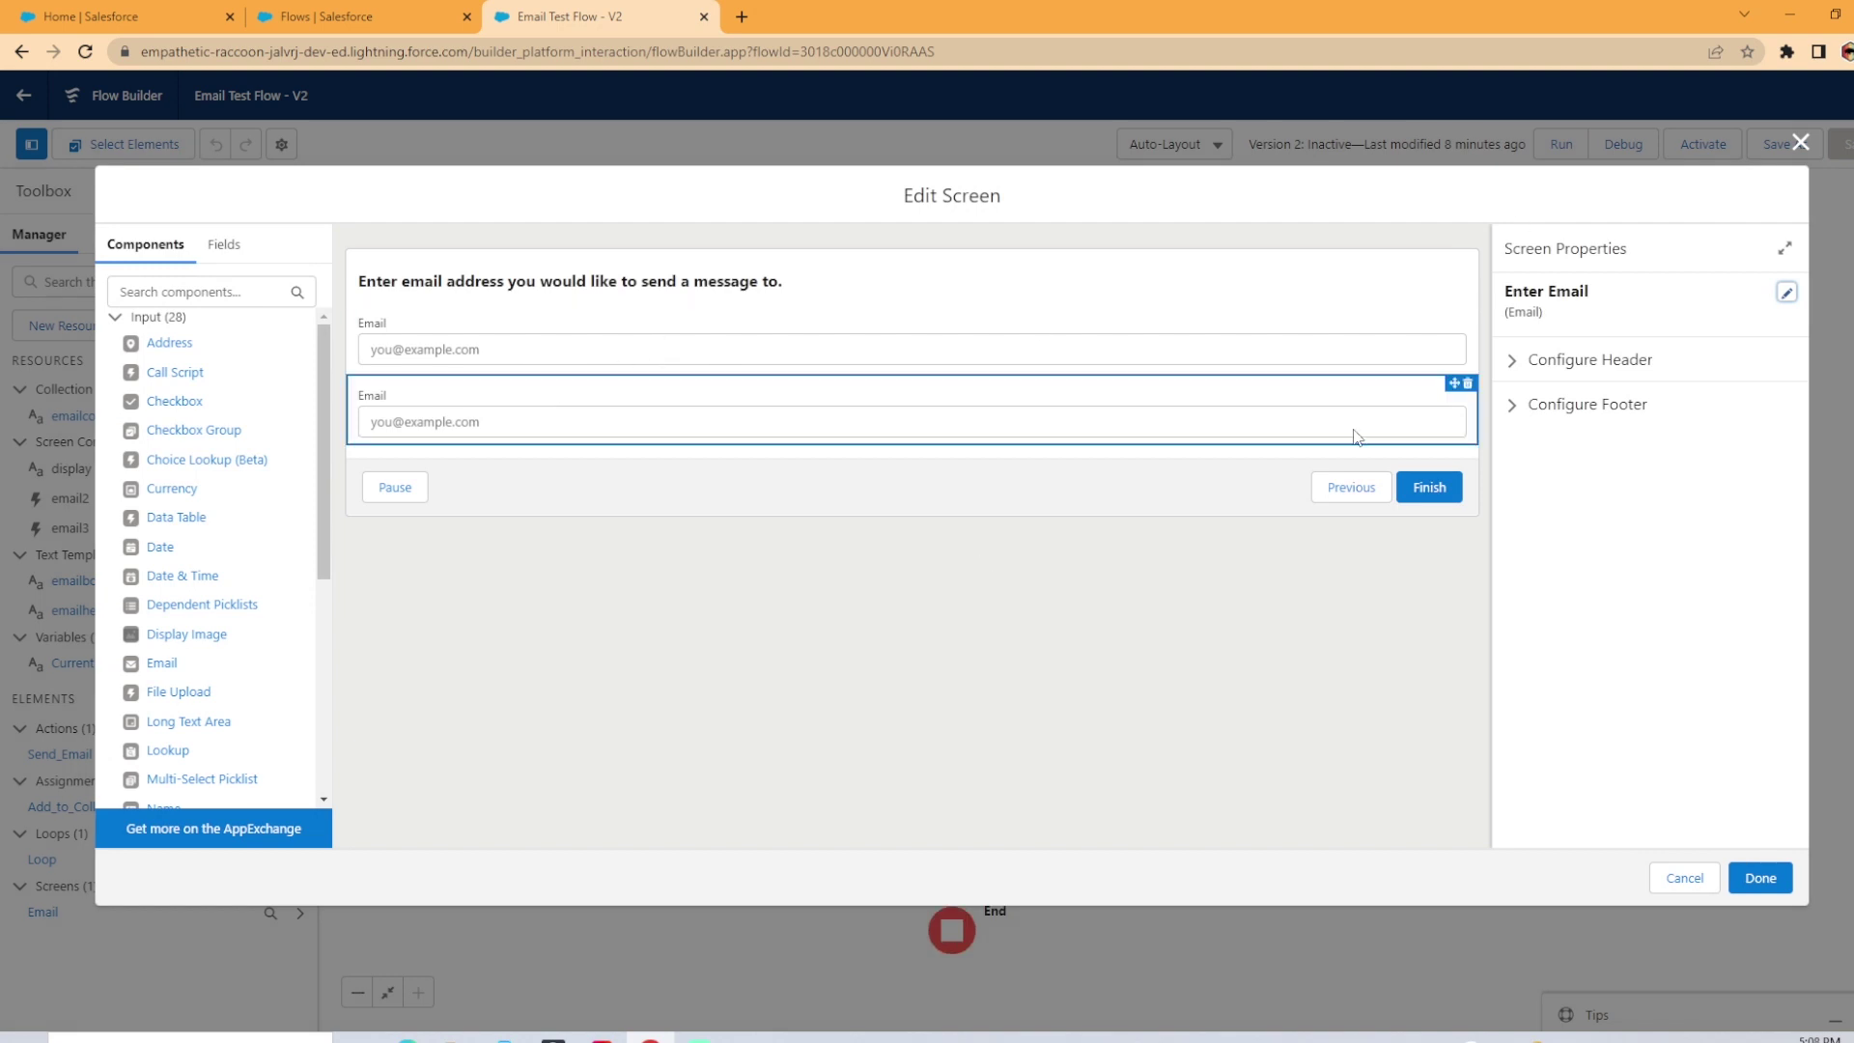
left_click(1799, 142)
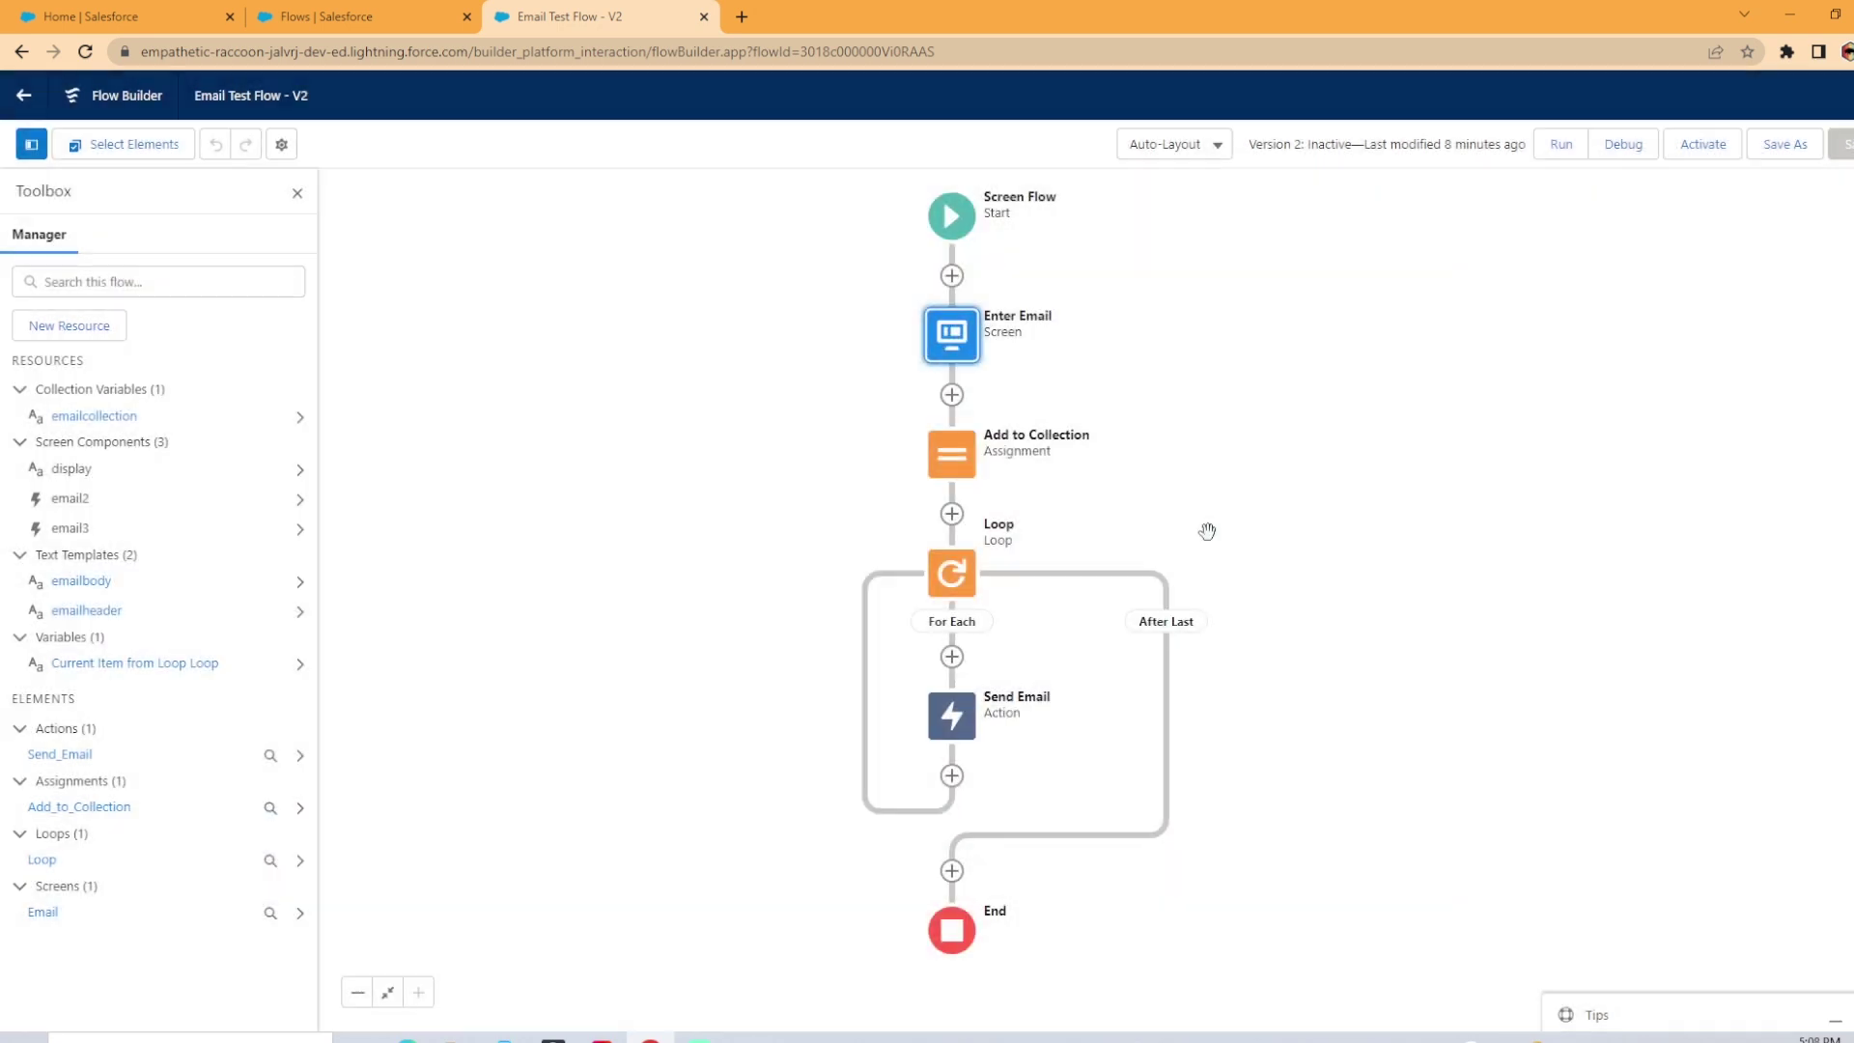
left_click(952, 466)
left_click(1016, 649)
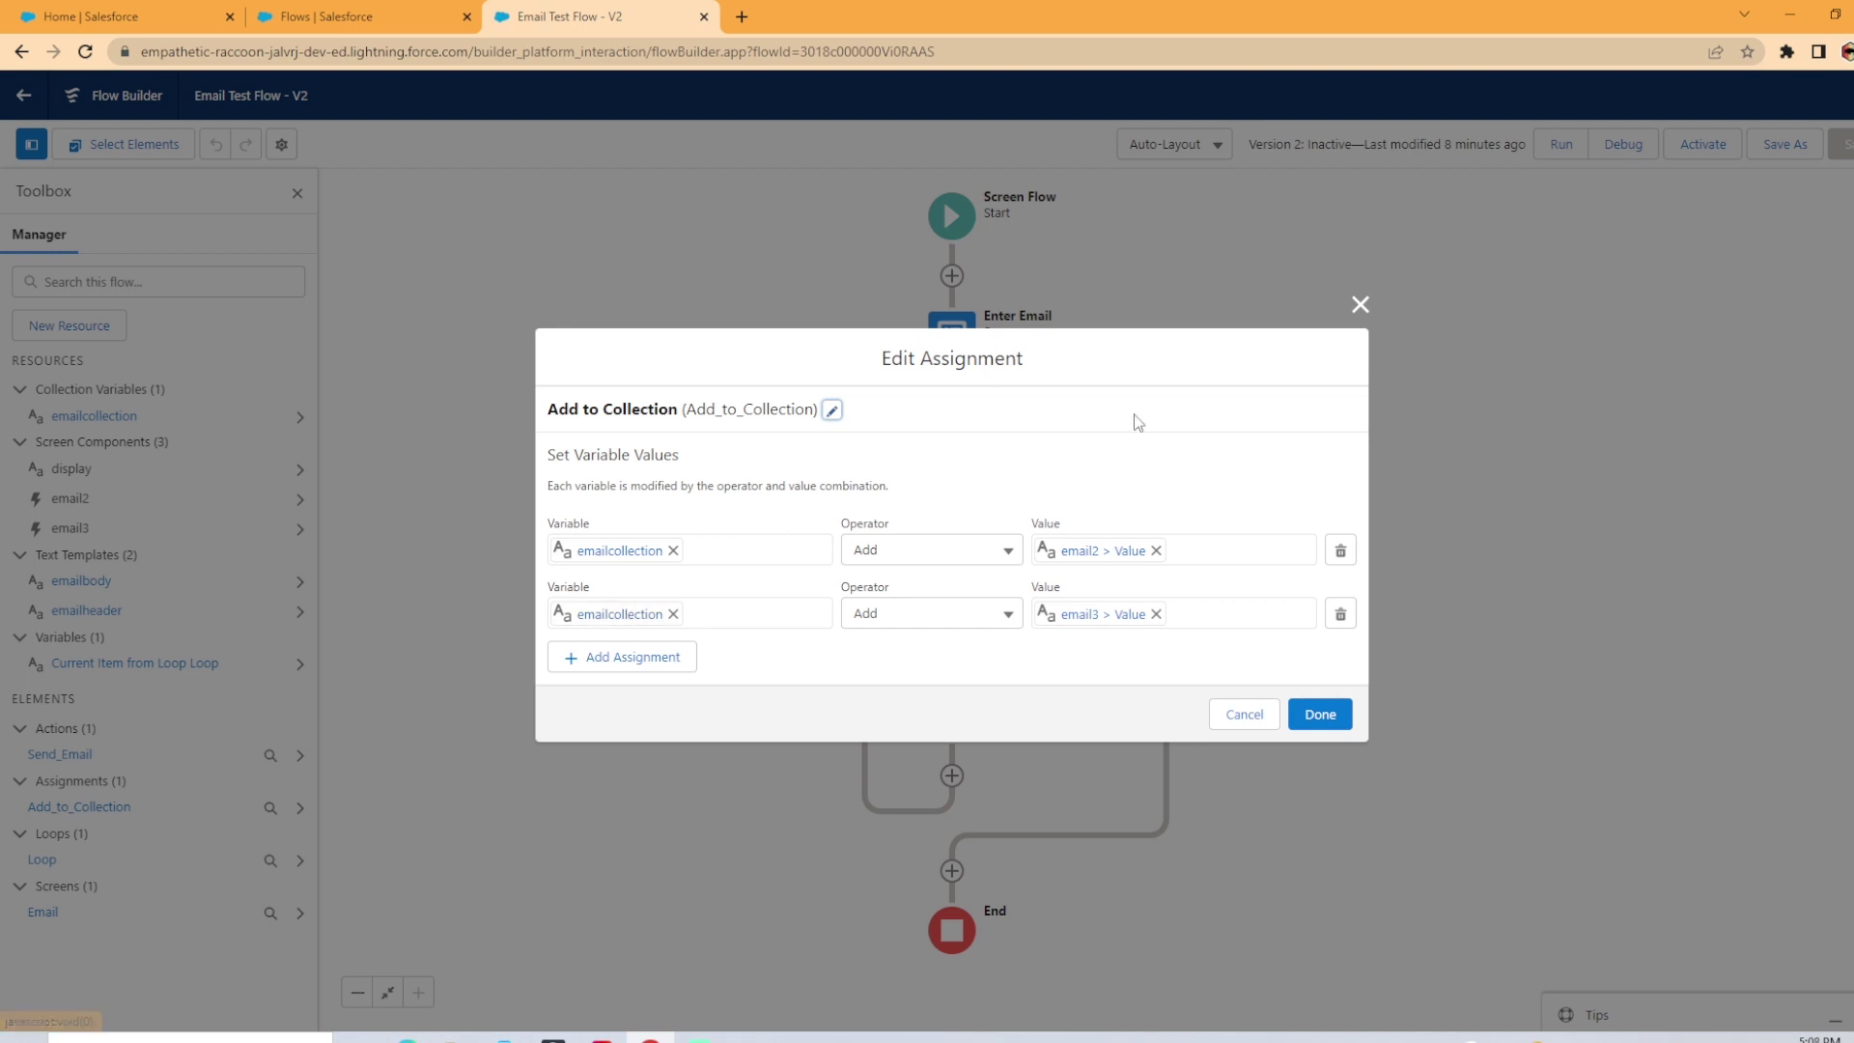
left_click(1360, 306)
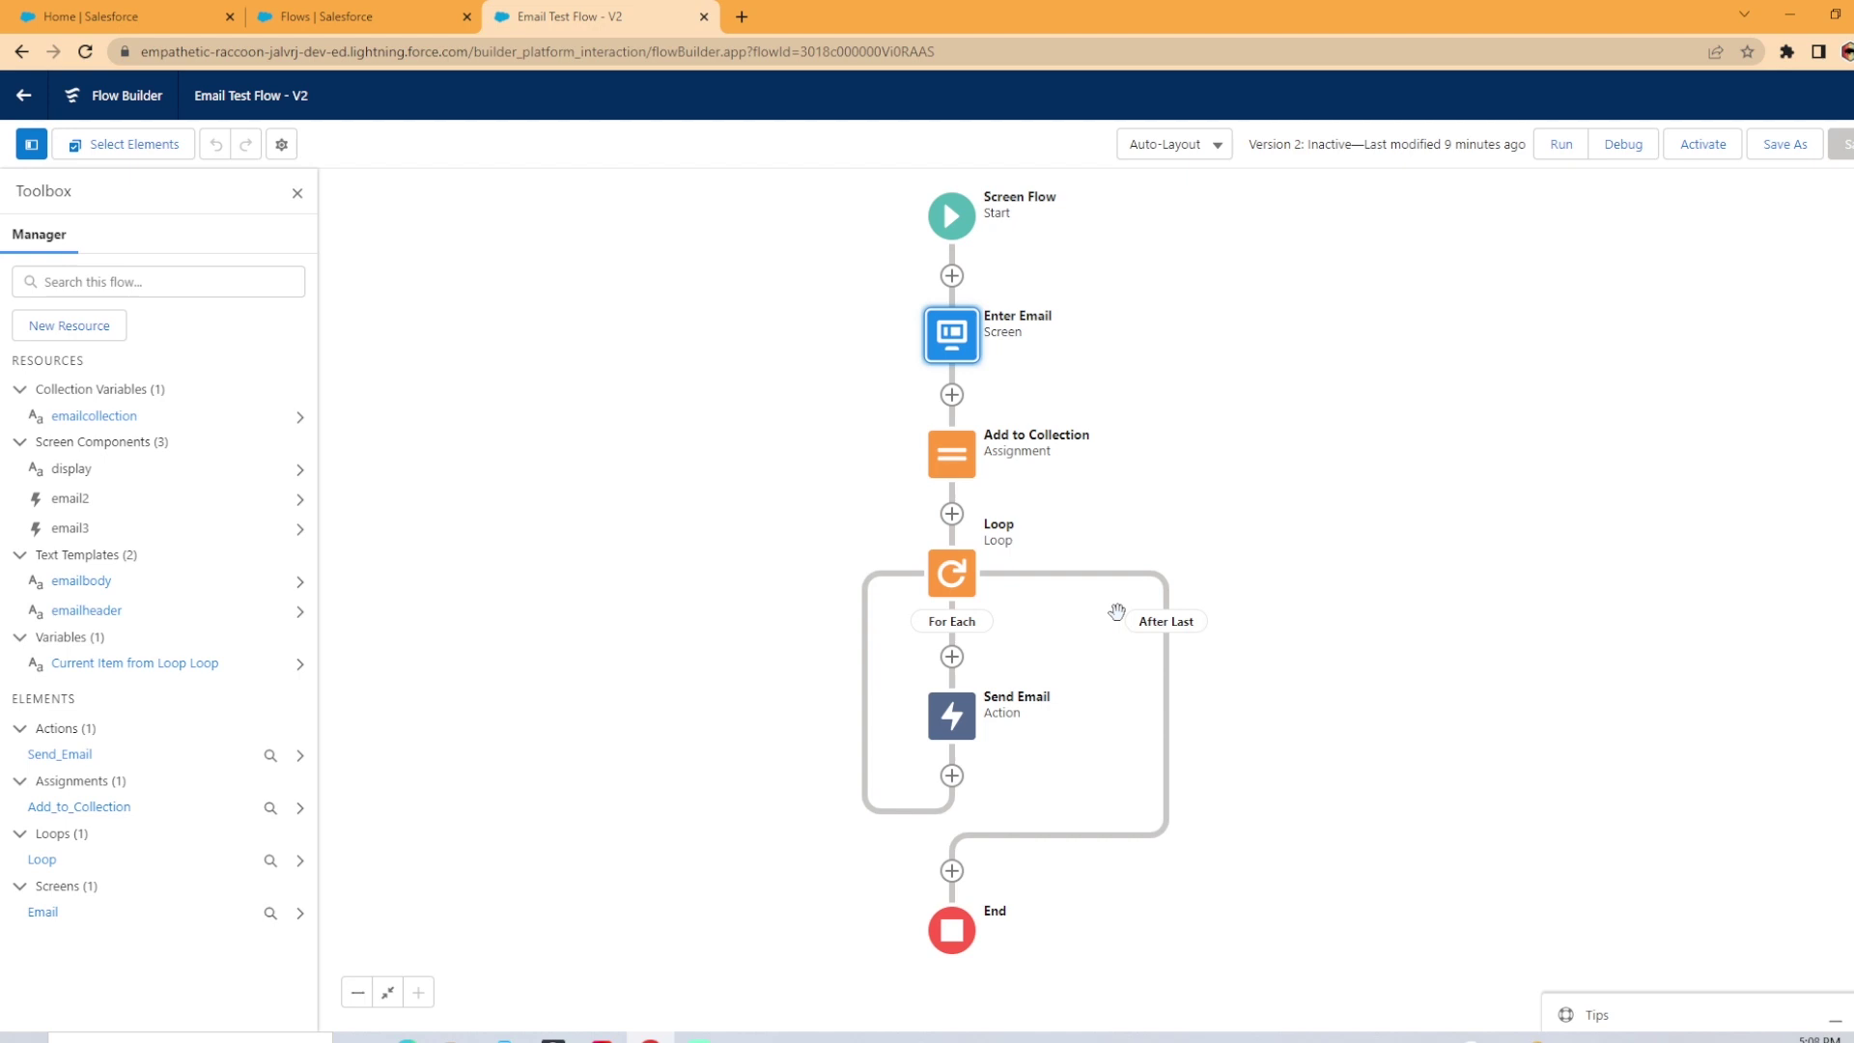
Inspect the Loop and Send Email action settings, leaving both unchanged
left_click_drag(1035, 538, 1050, 470)
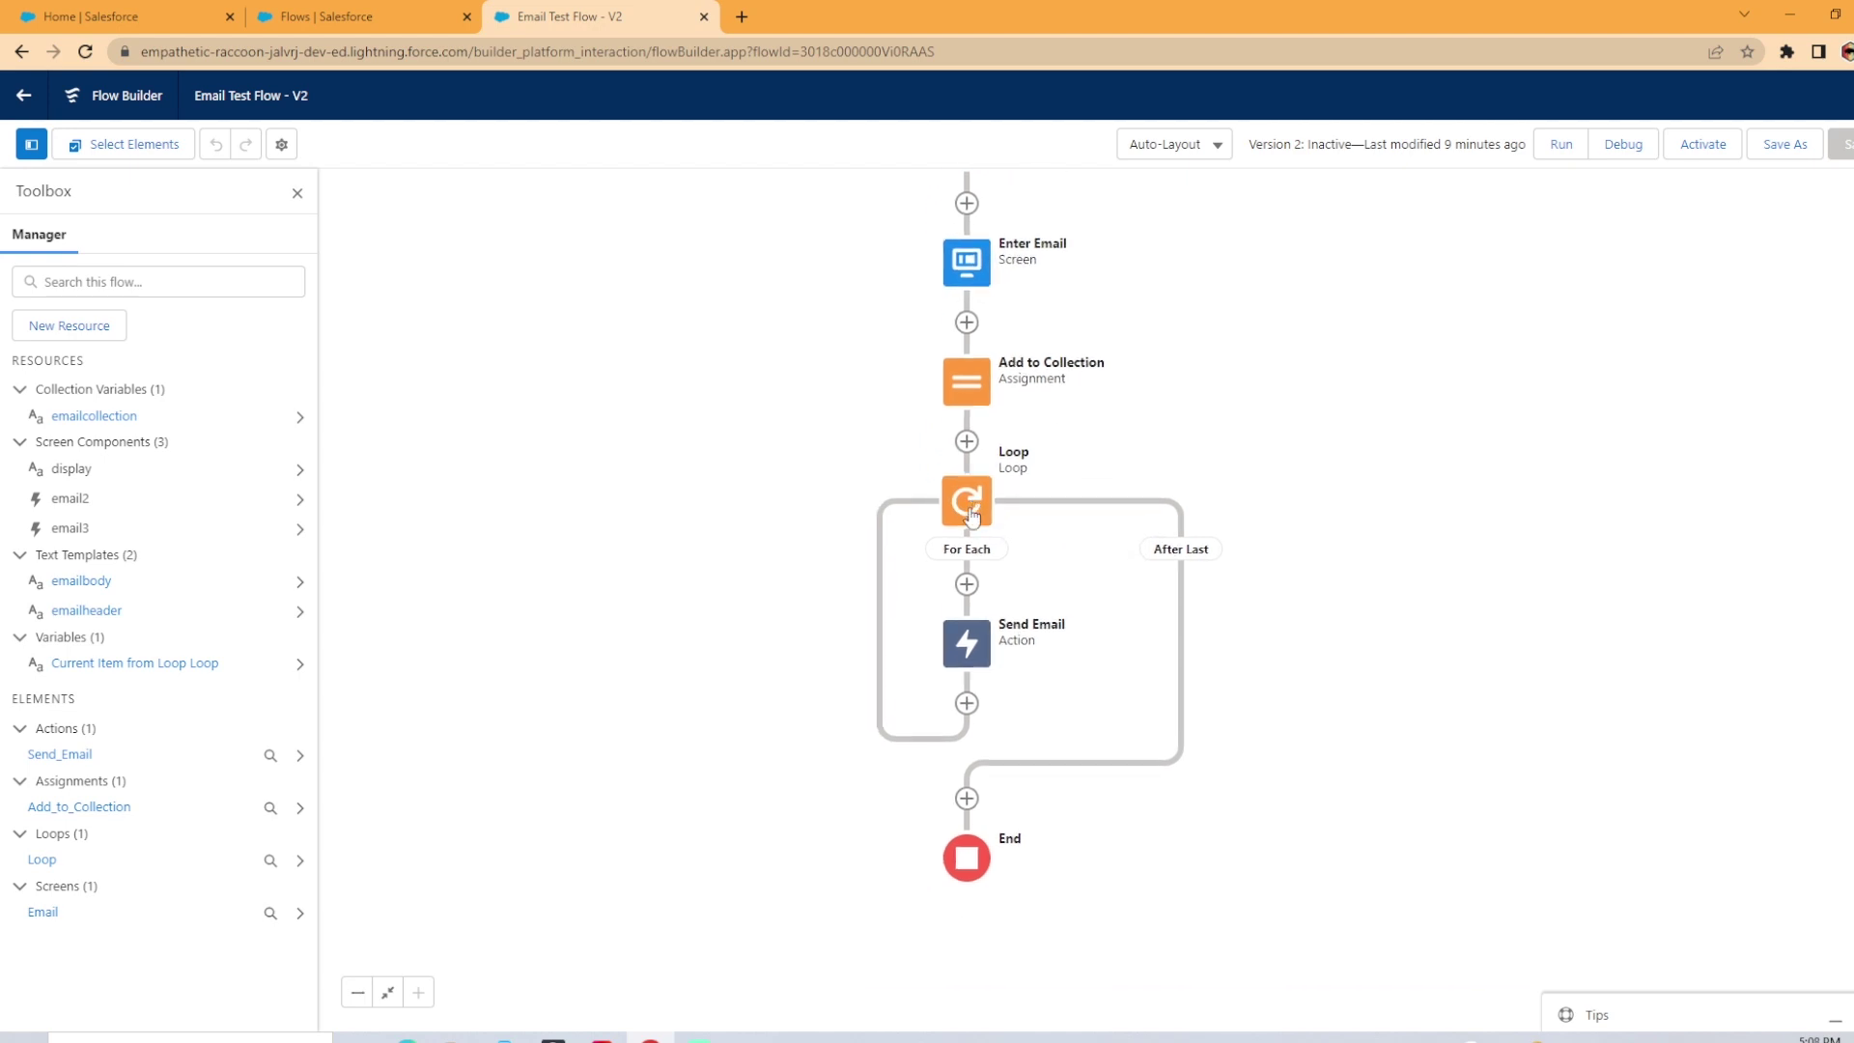
left_click(965, 501)
left_click(990, 705)
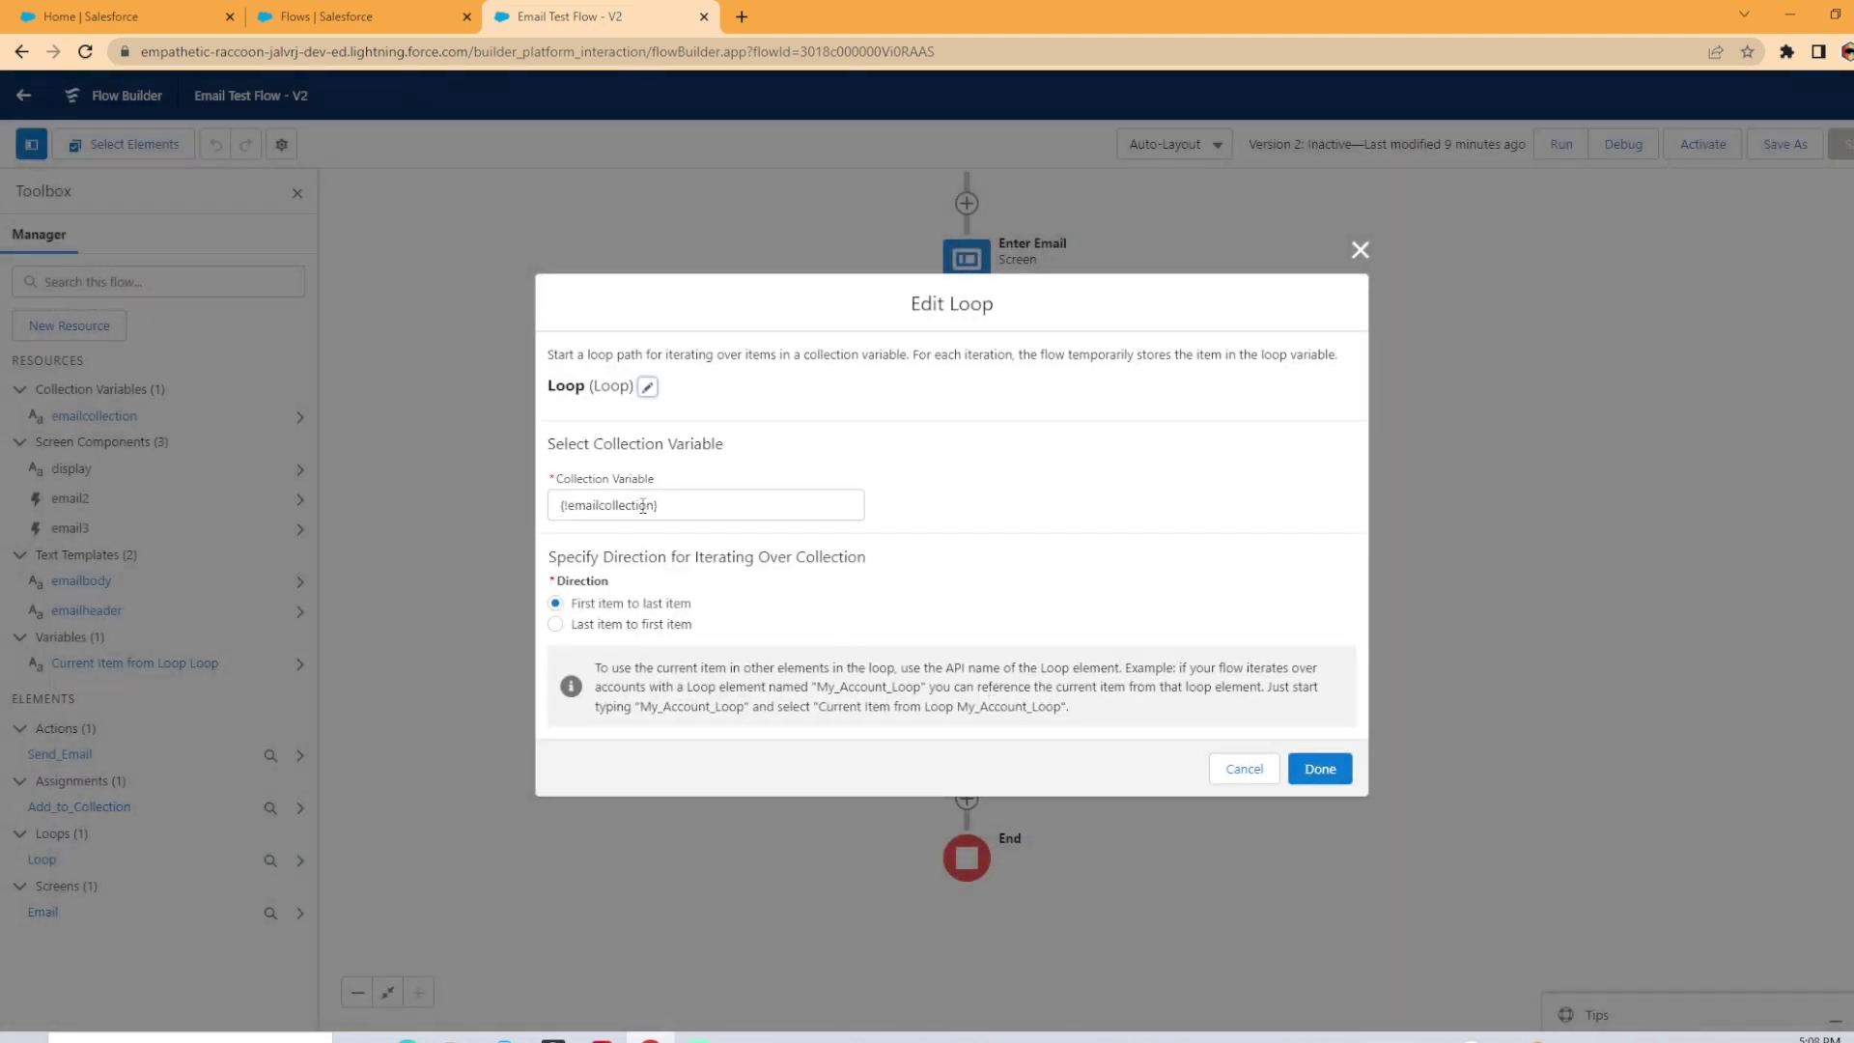
left_click(1360, 250)
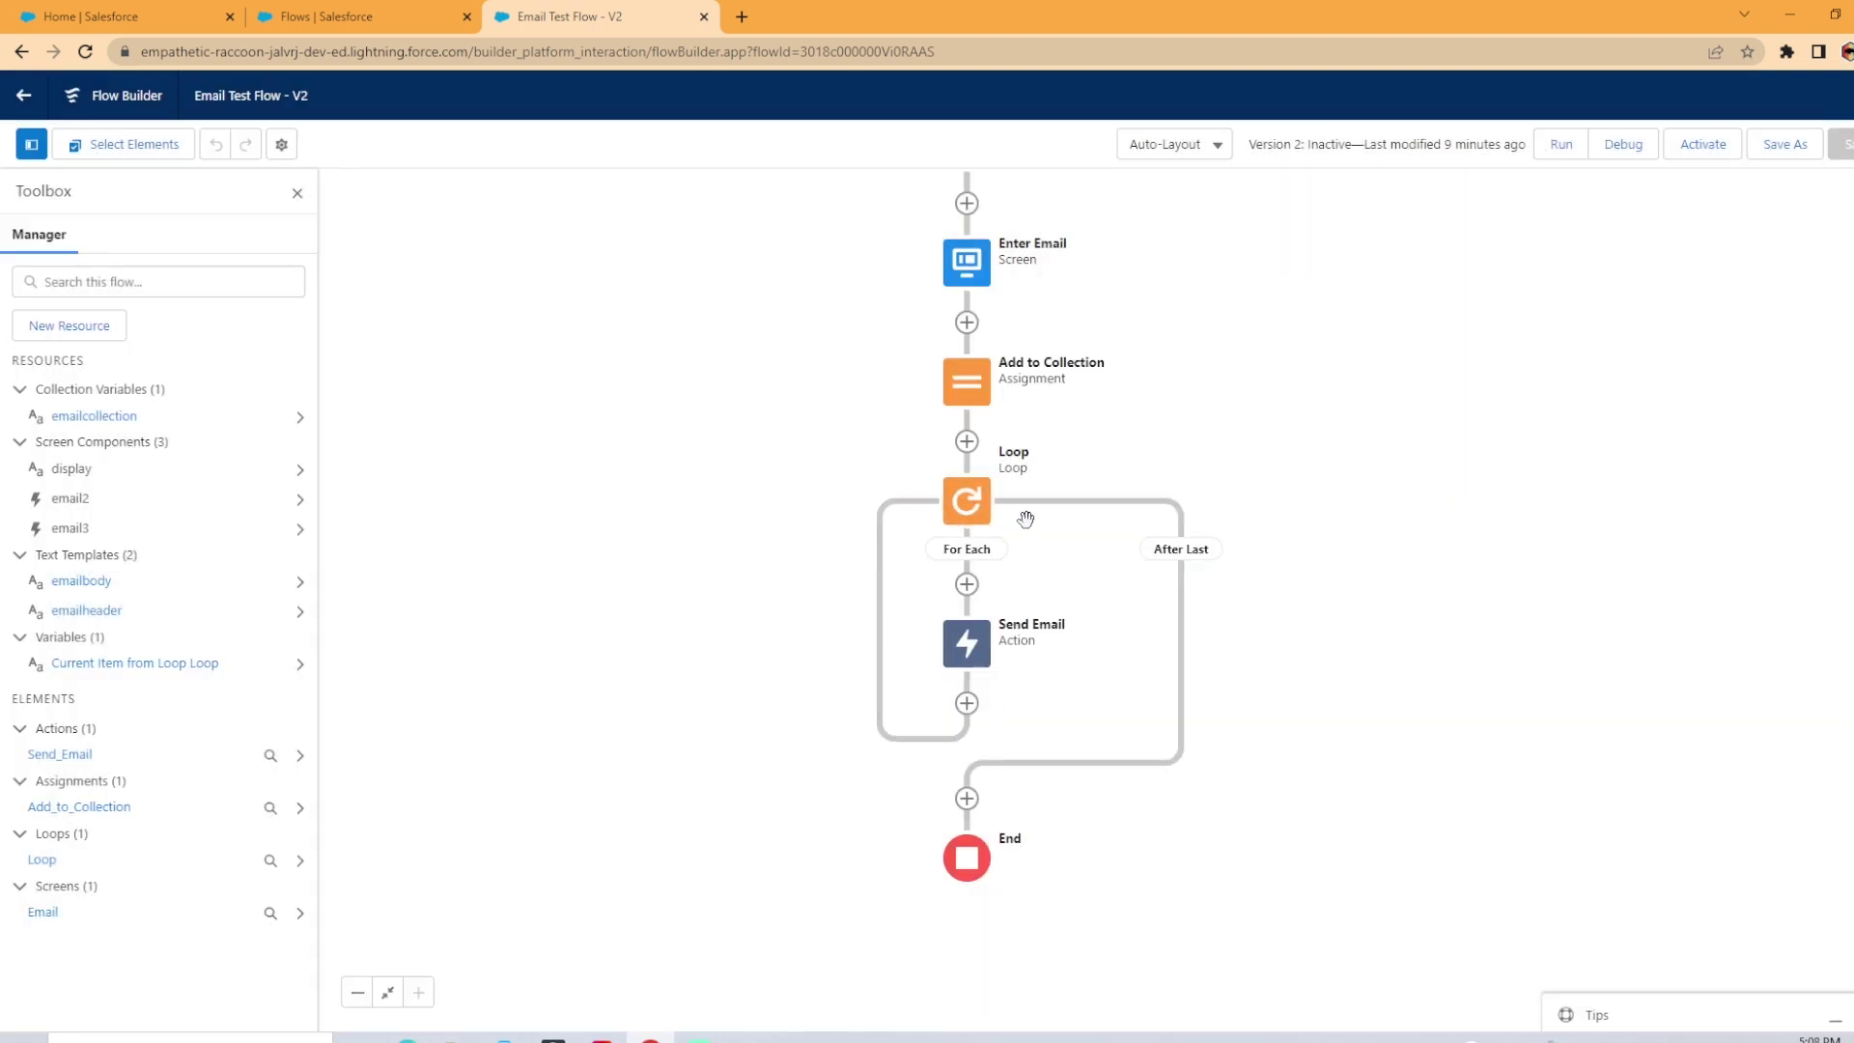
left_click(977, 654)
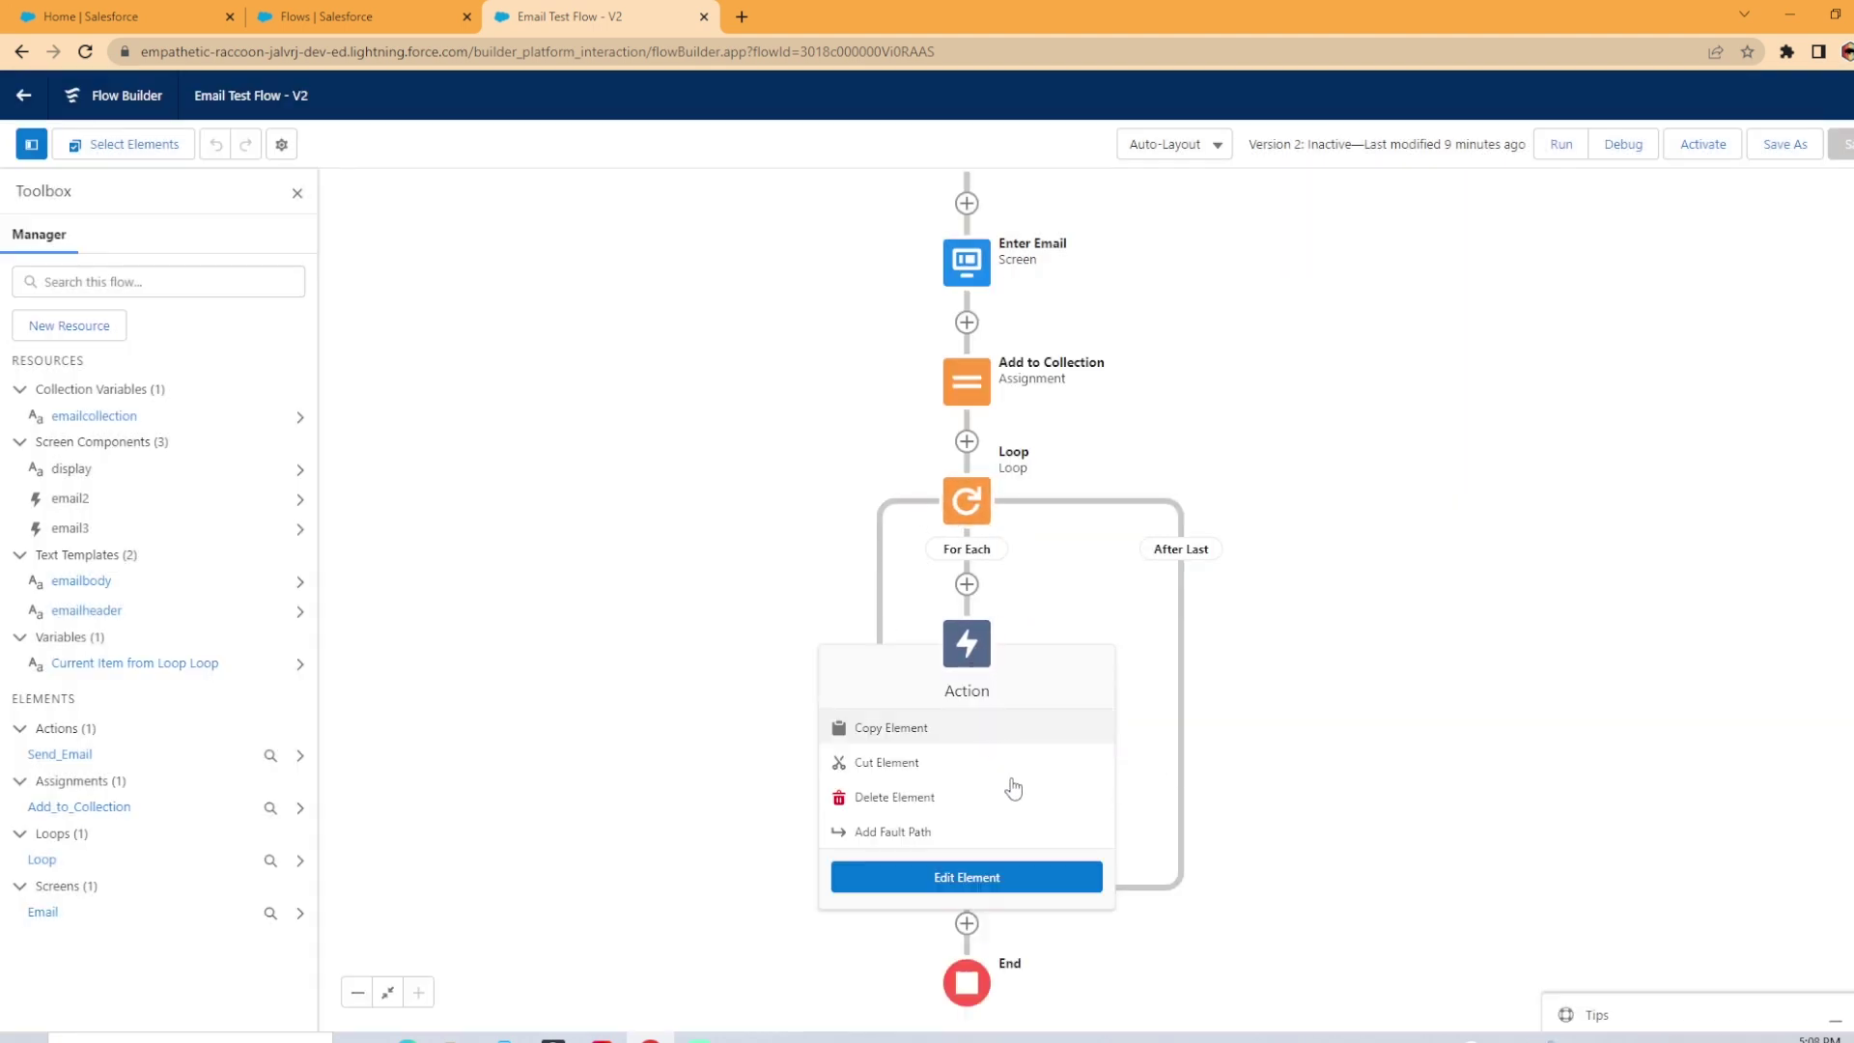
left_click(1029, 880)
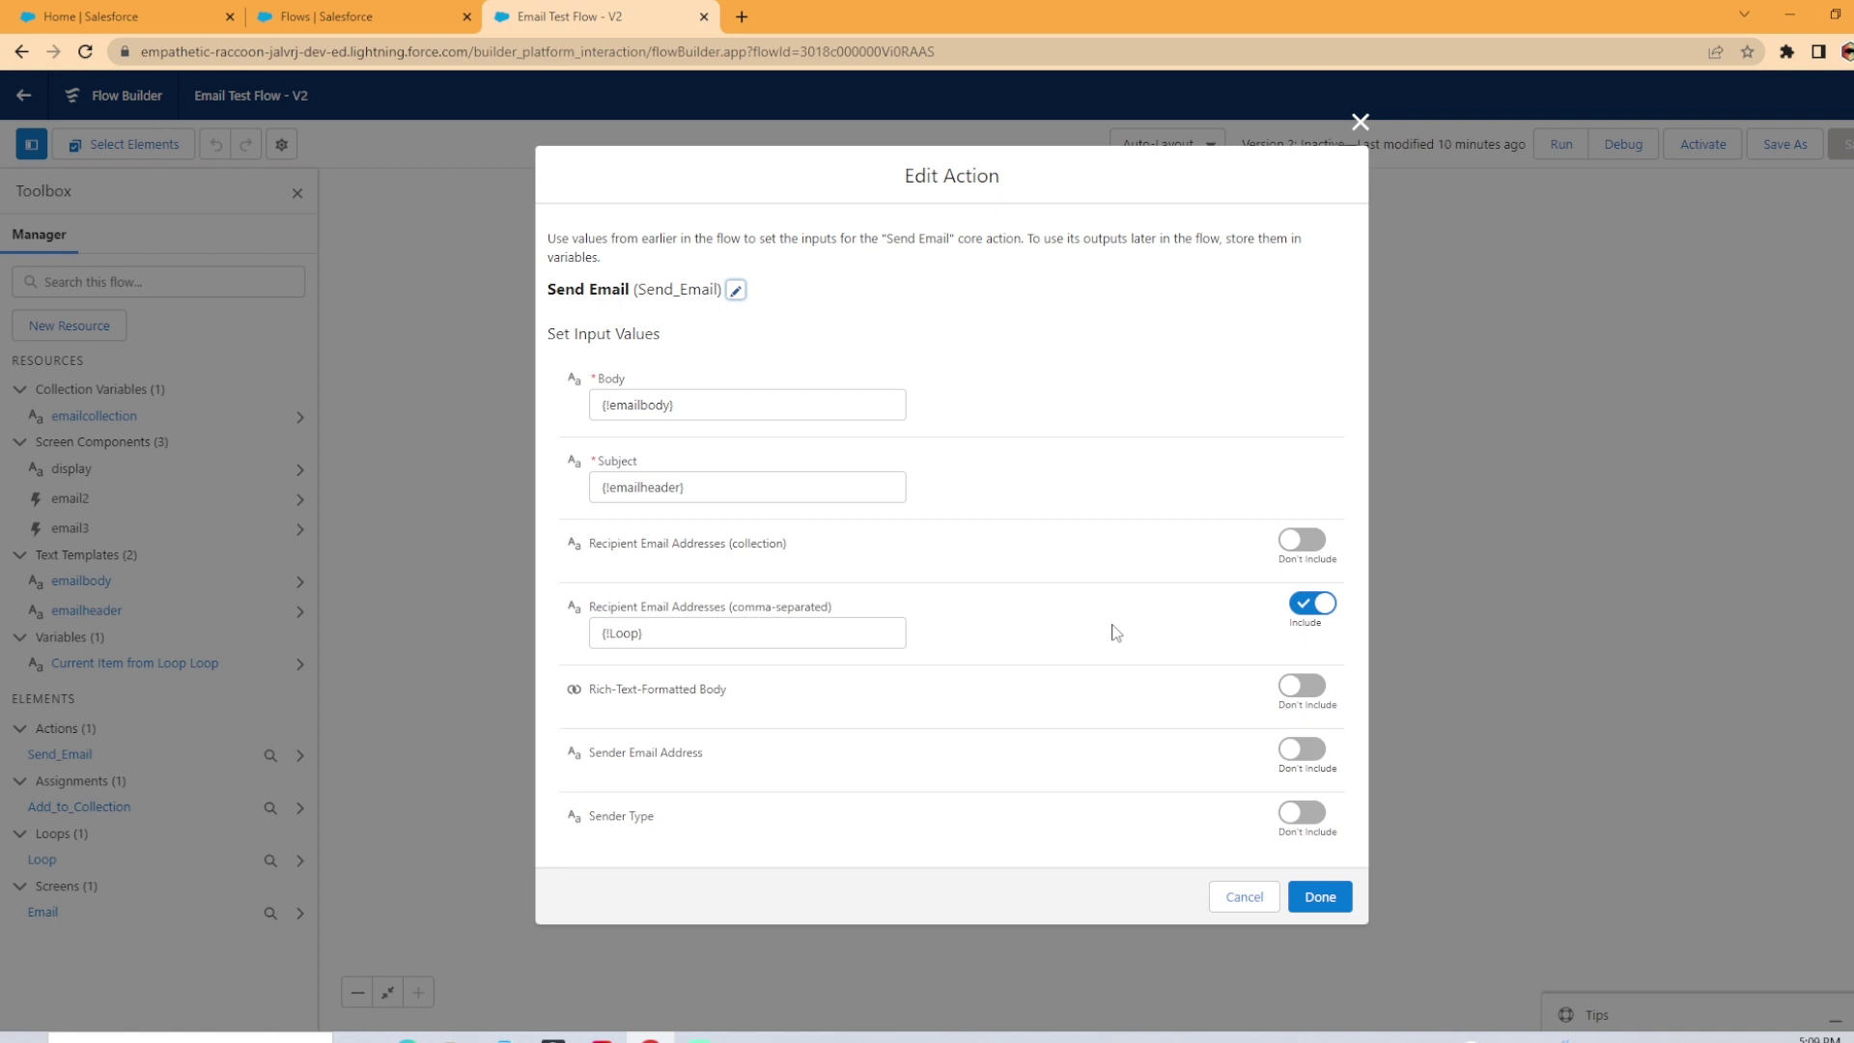
left_click(1360, 122)
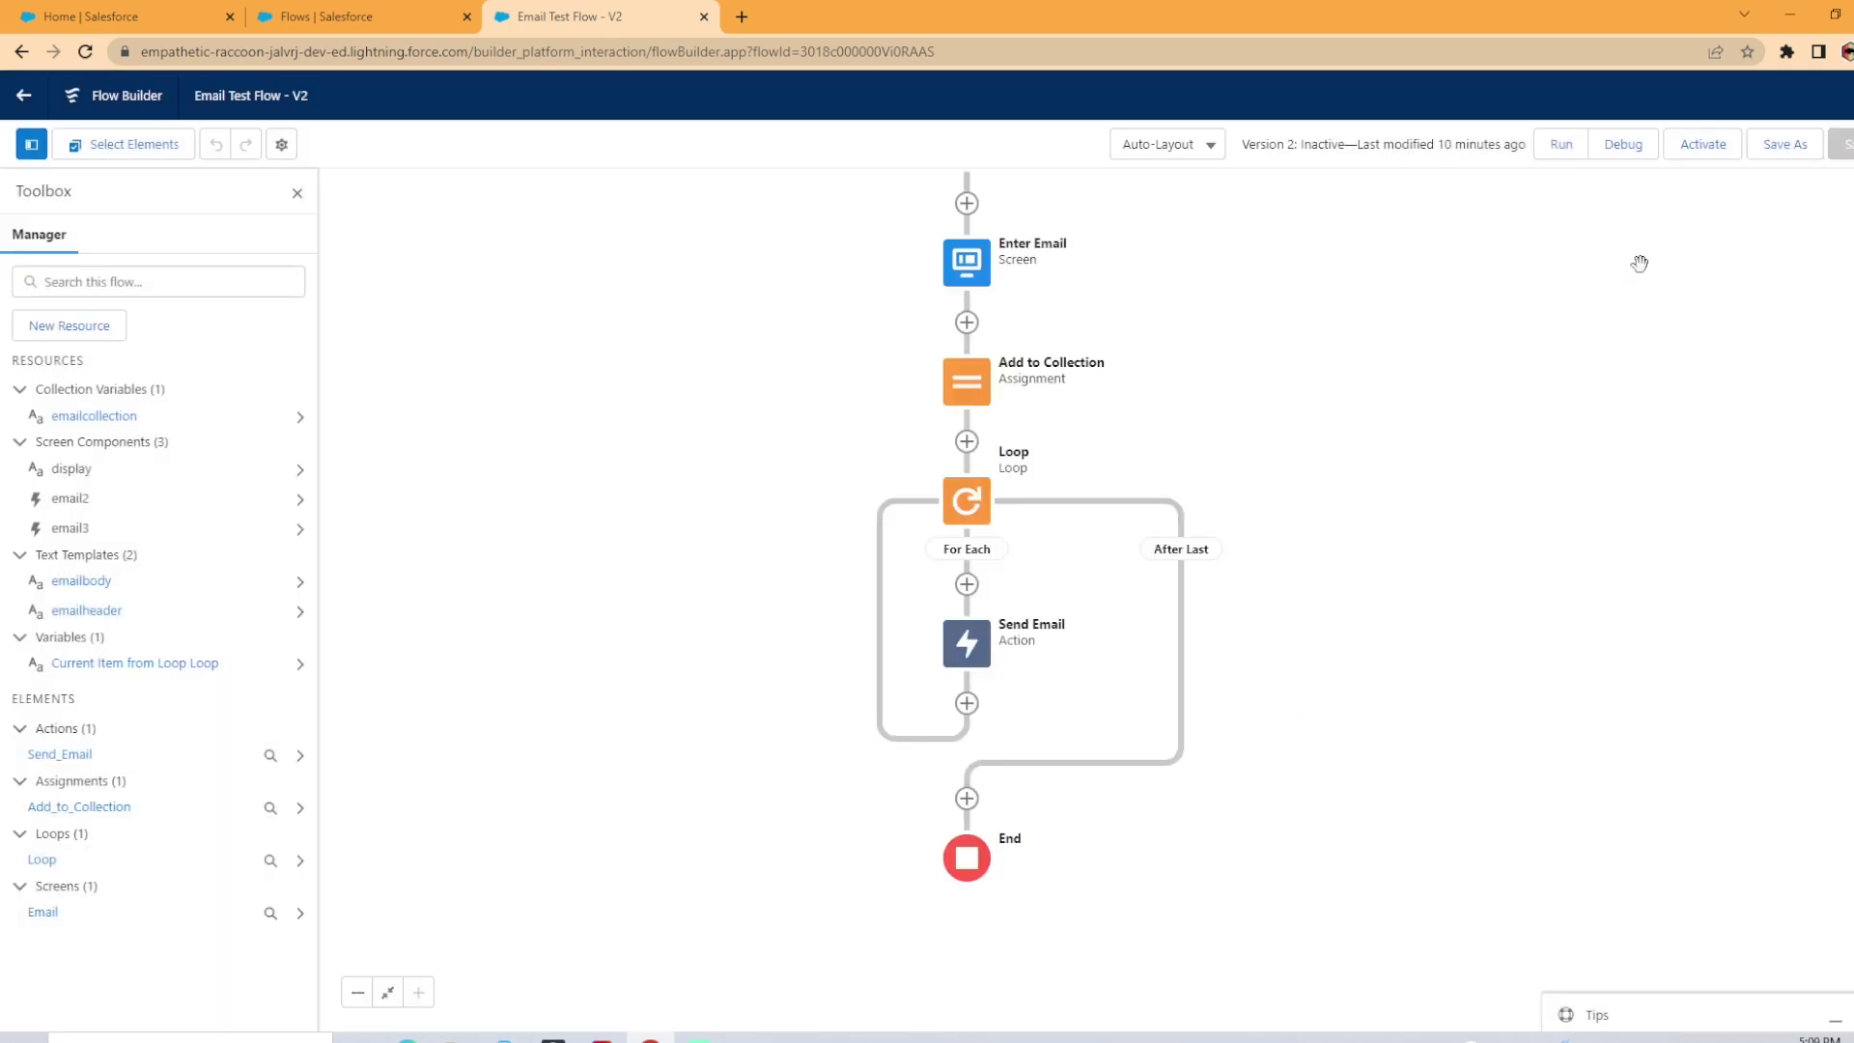
Debug-run the flow with a recipient e-mail entered only in the first Email field
left_click(1629, 152)
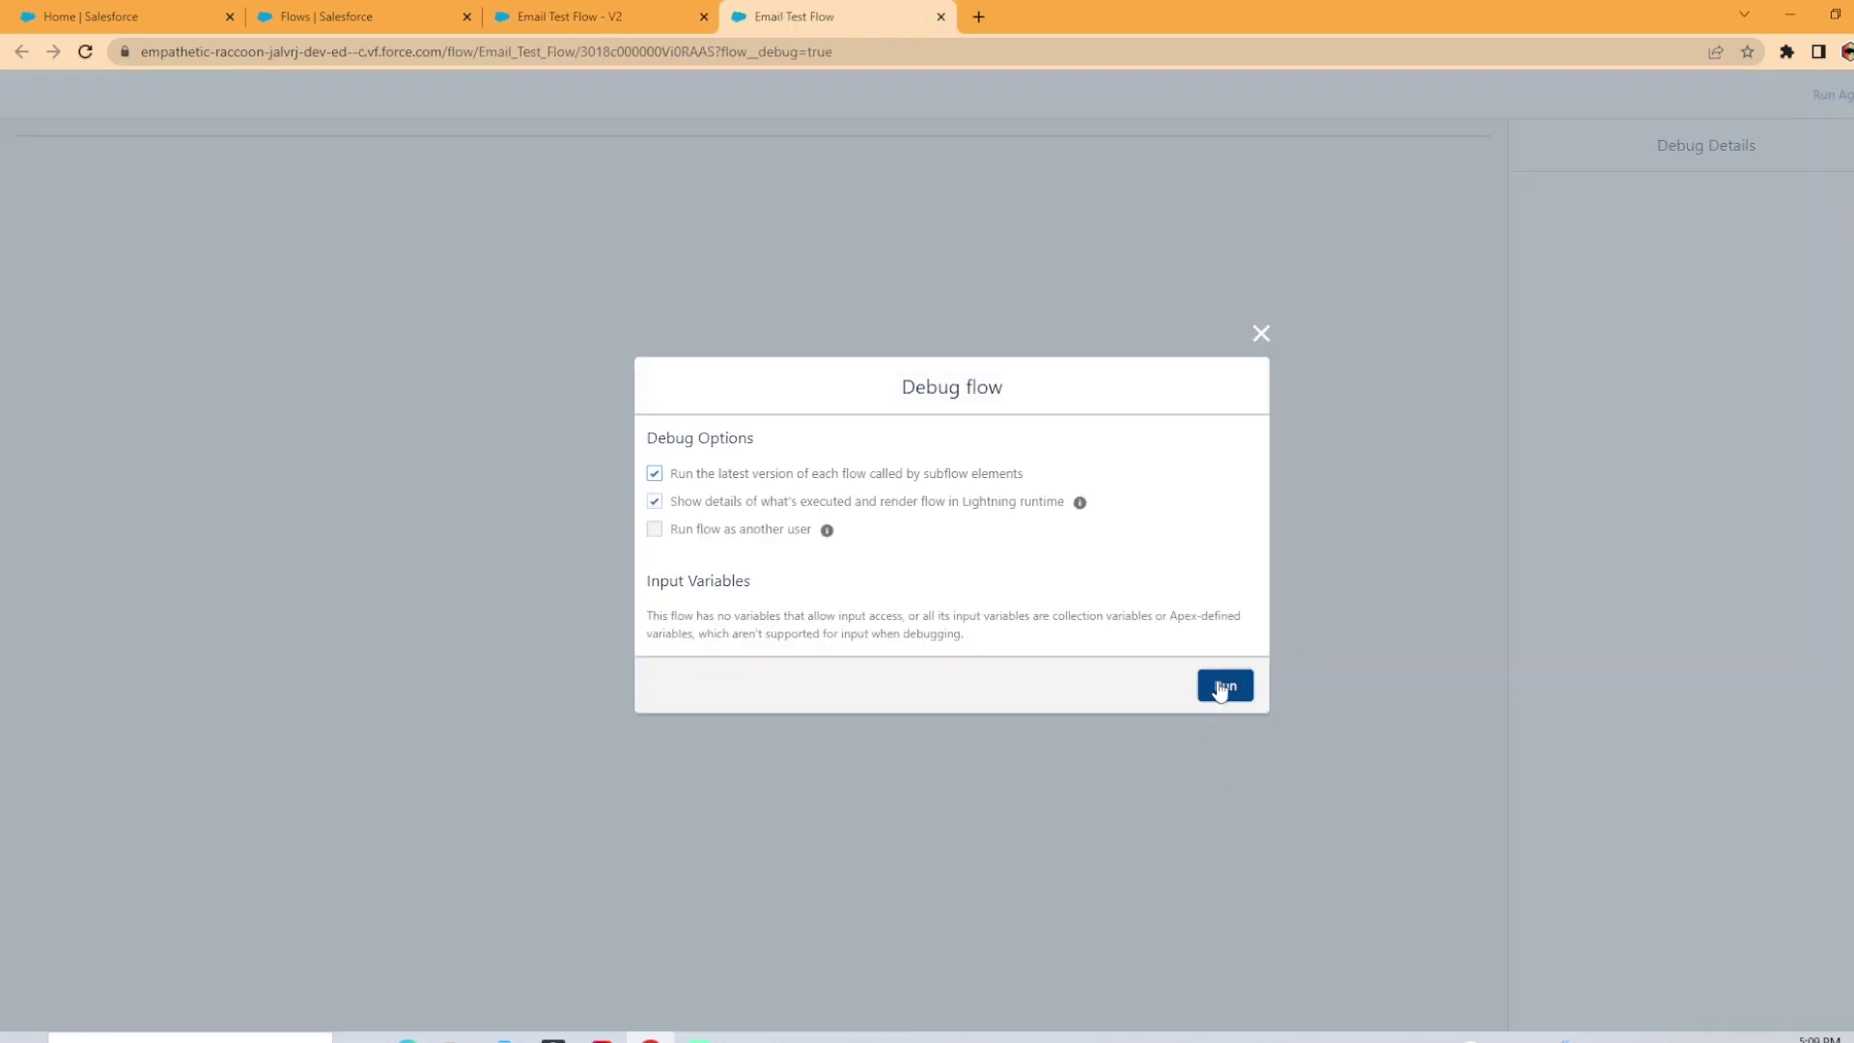
left_click(1224, 684)
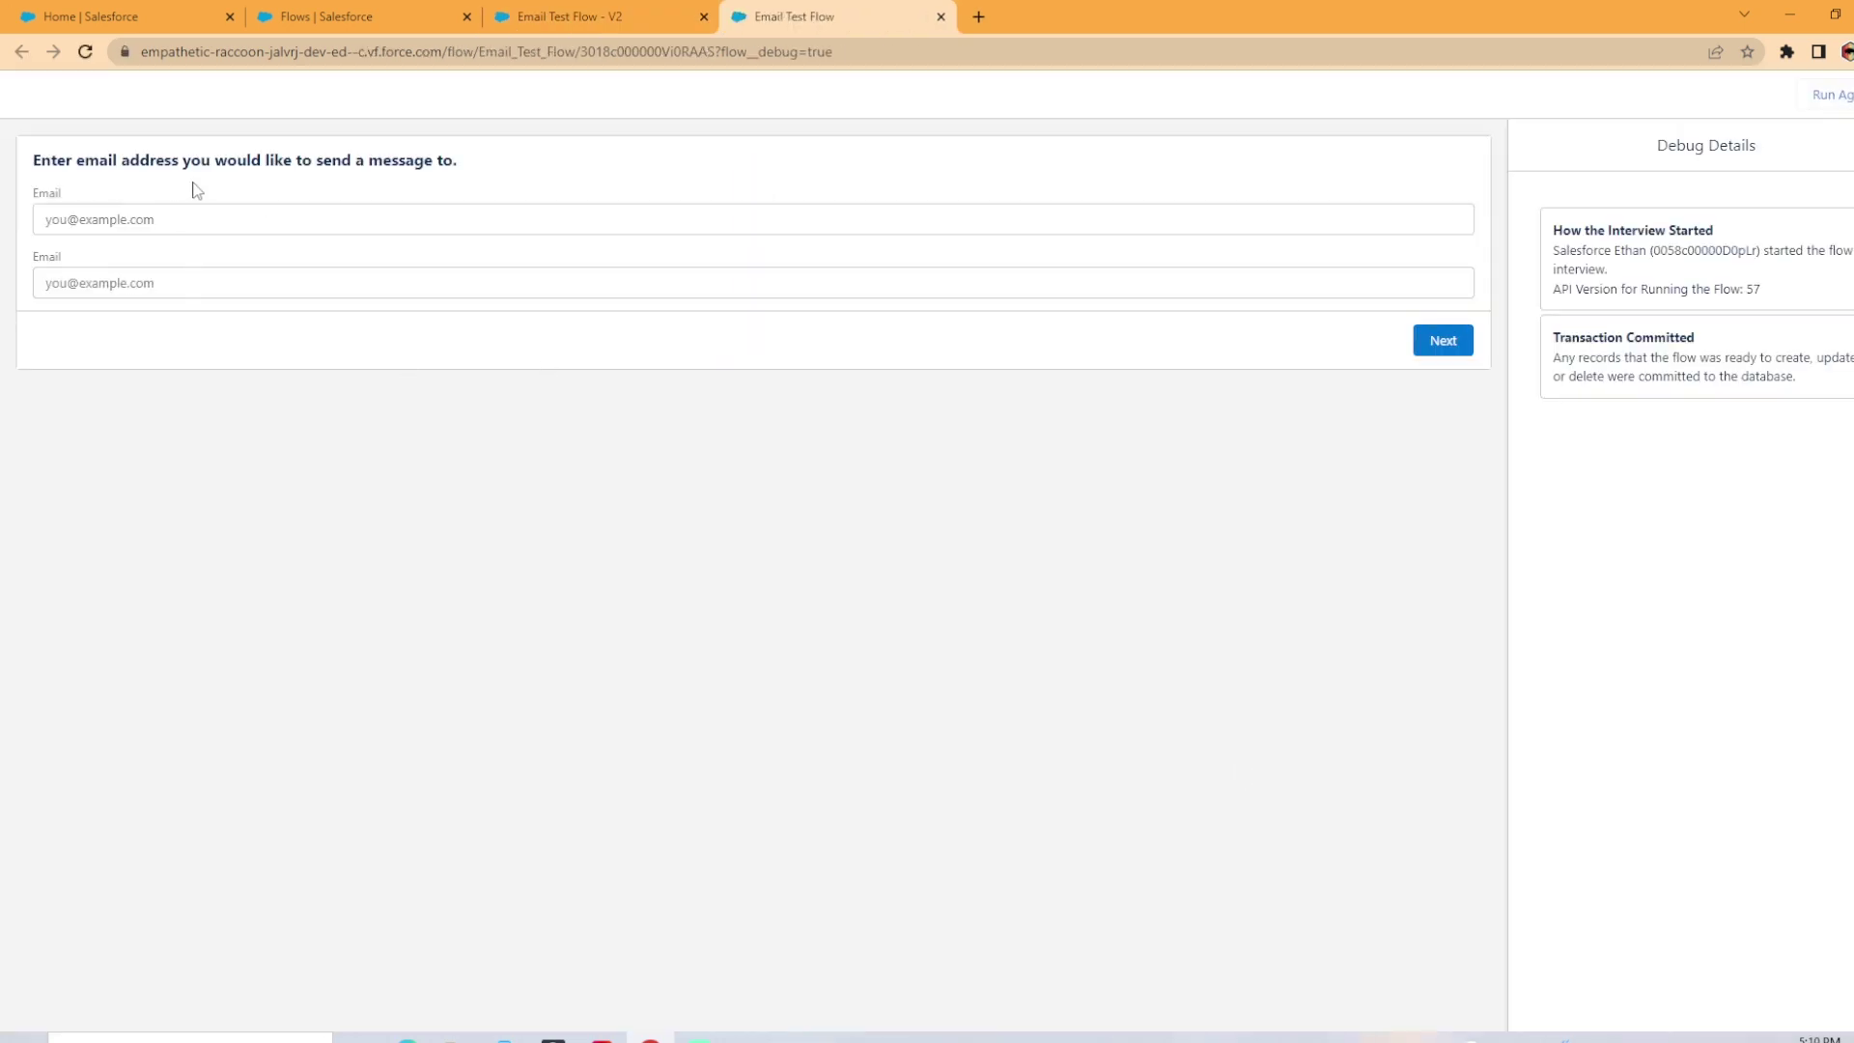
left_click(345, 221)
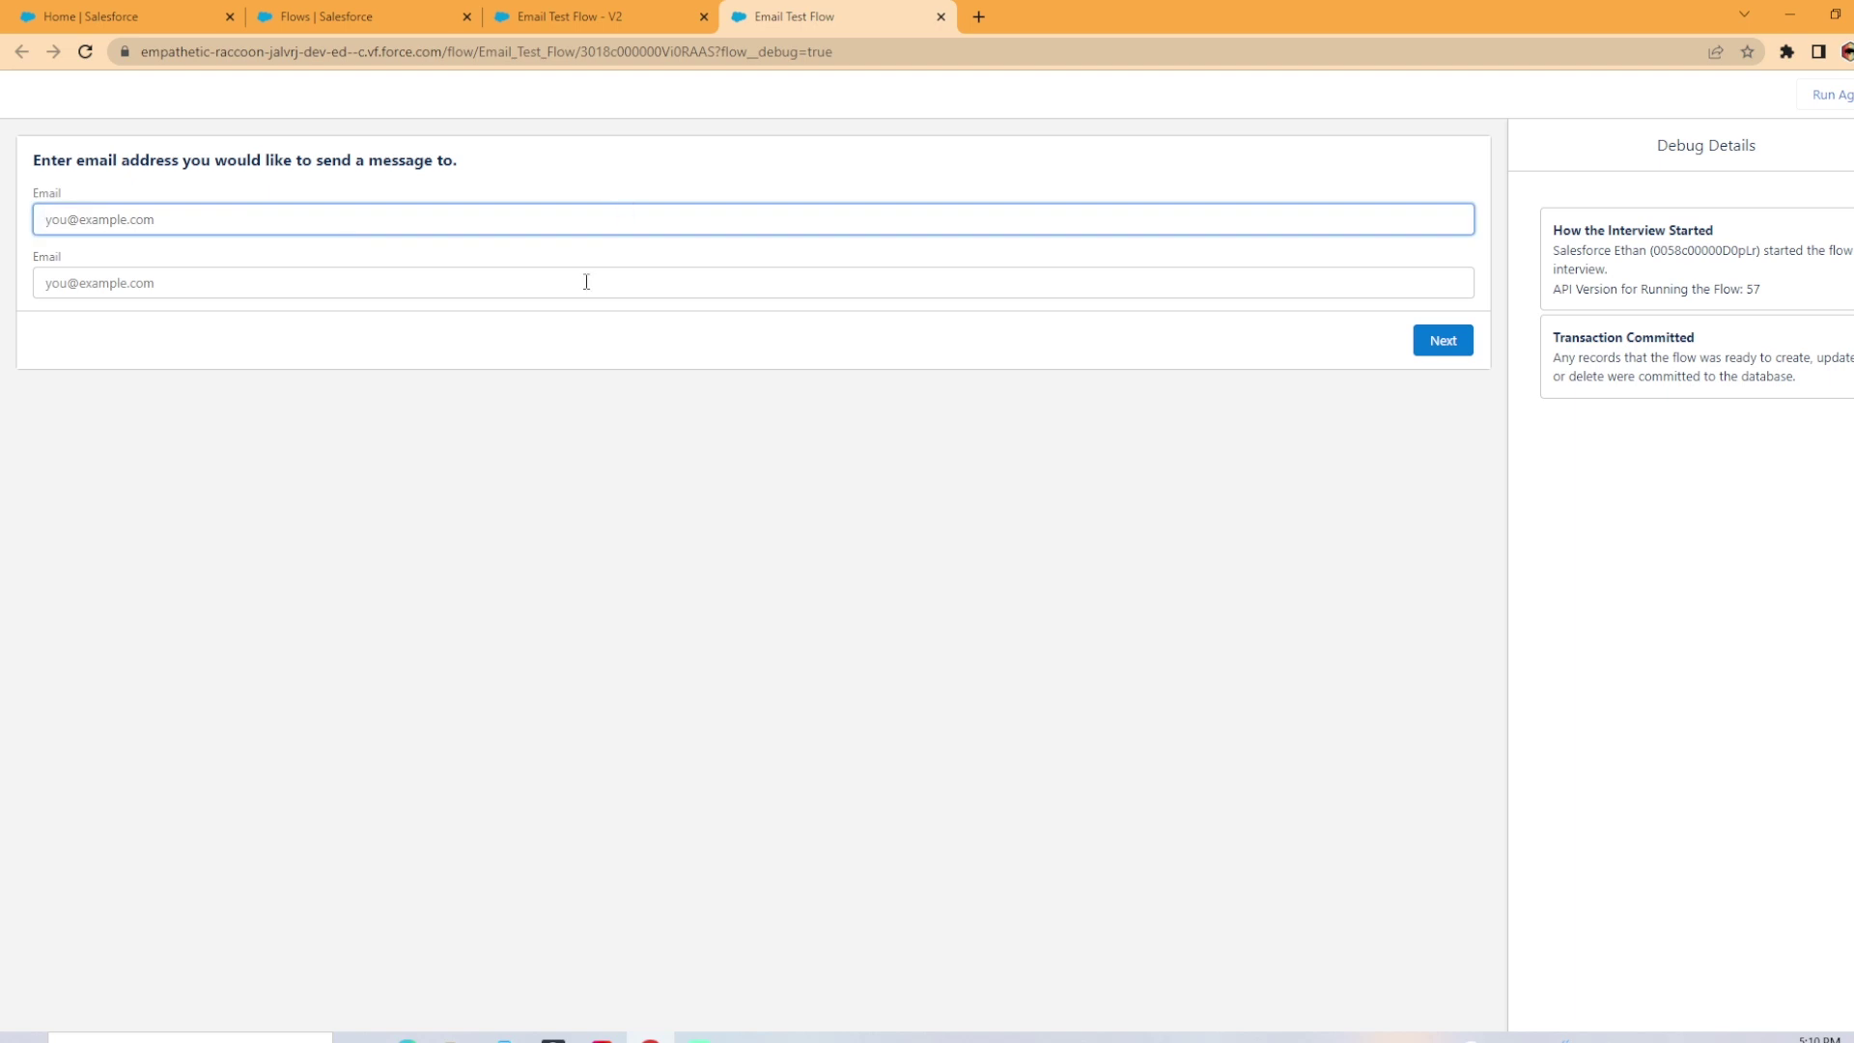
key("ctrl+v")
left_click(1426, 363)
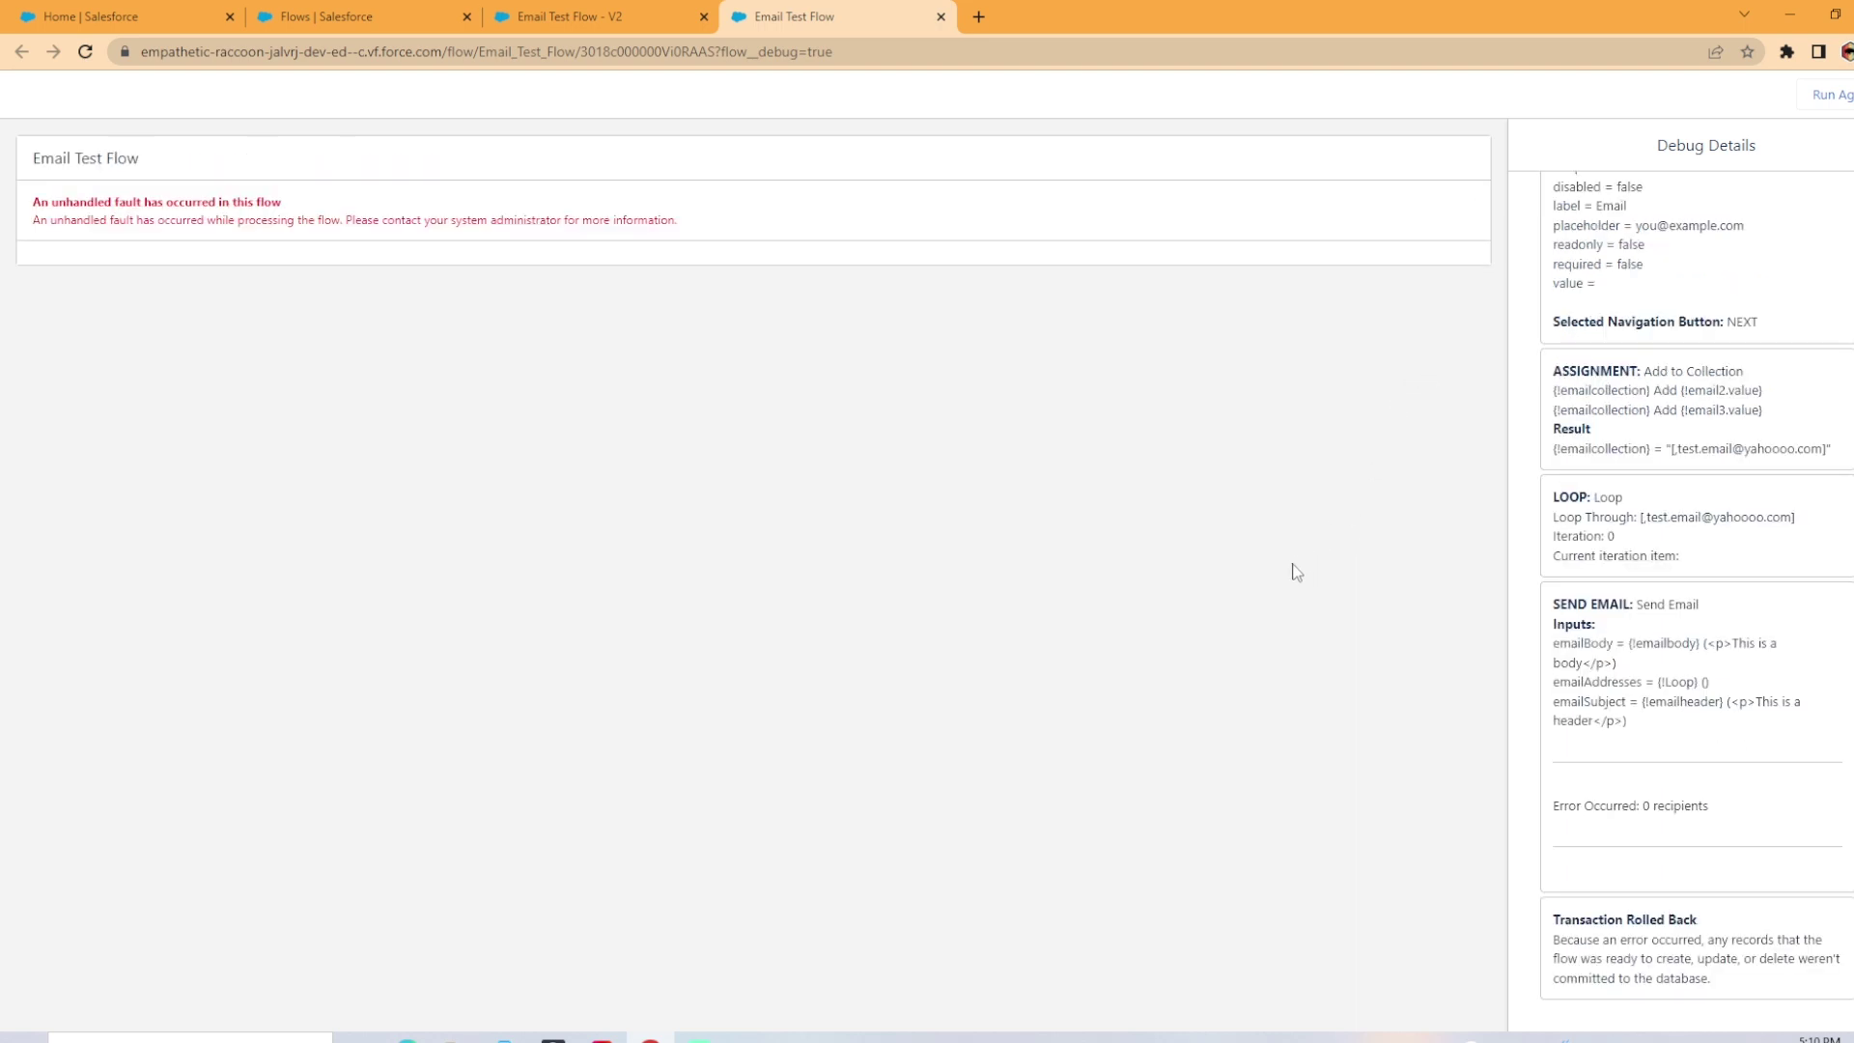
Scroll through the Debug Details to confirm Send Email faulted with 0 recipients
scroll(1614, 514, "up", 7)
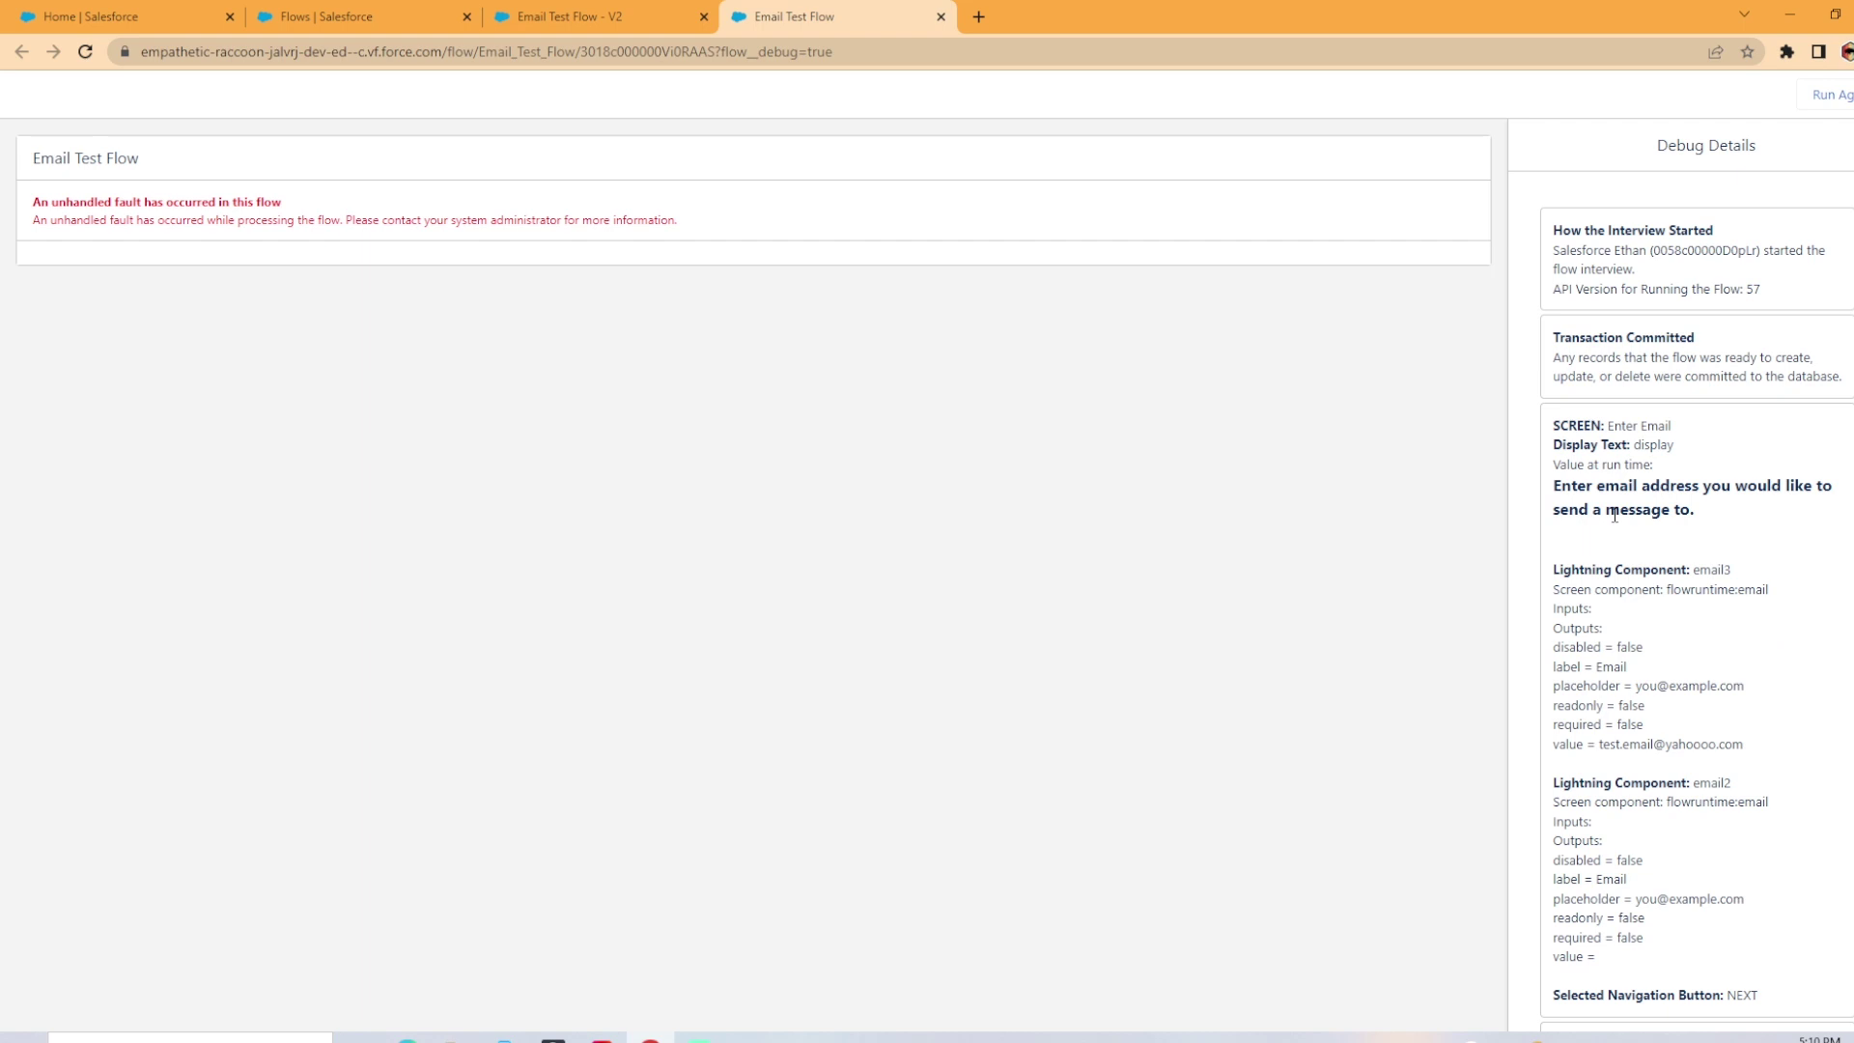
scroll(1734, 670, "down", 4)
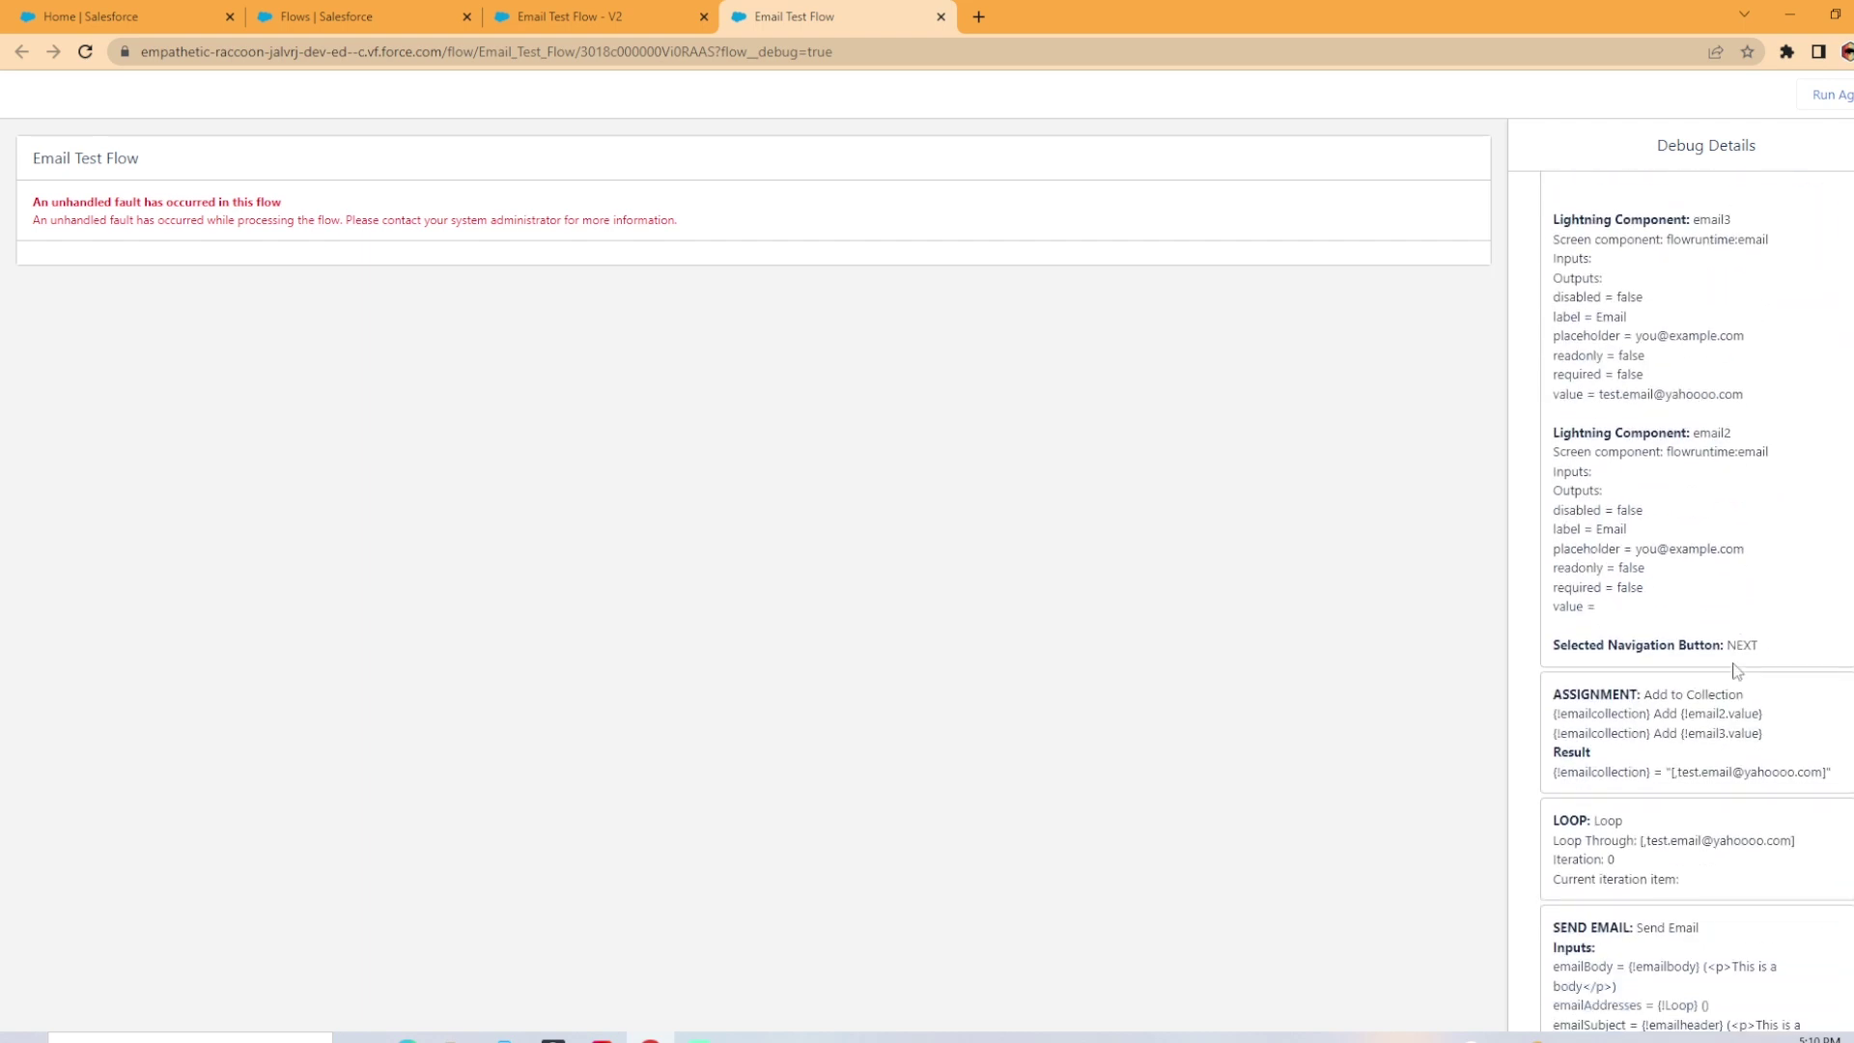
scroll(1734, 670, "down", 2)
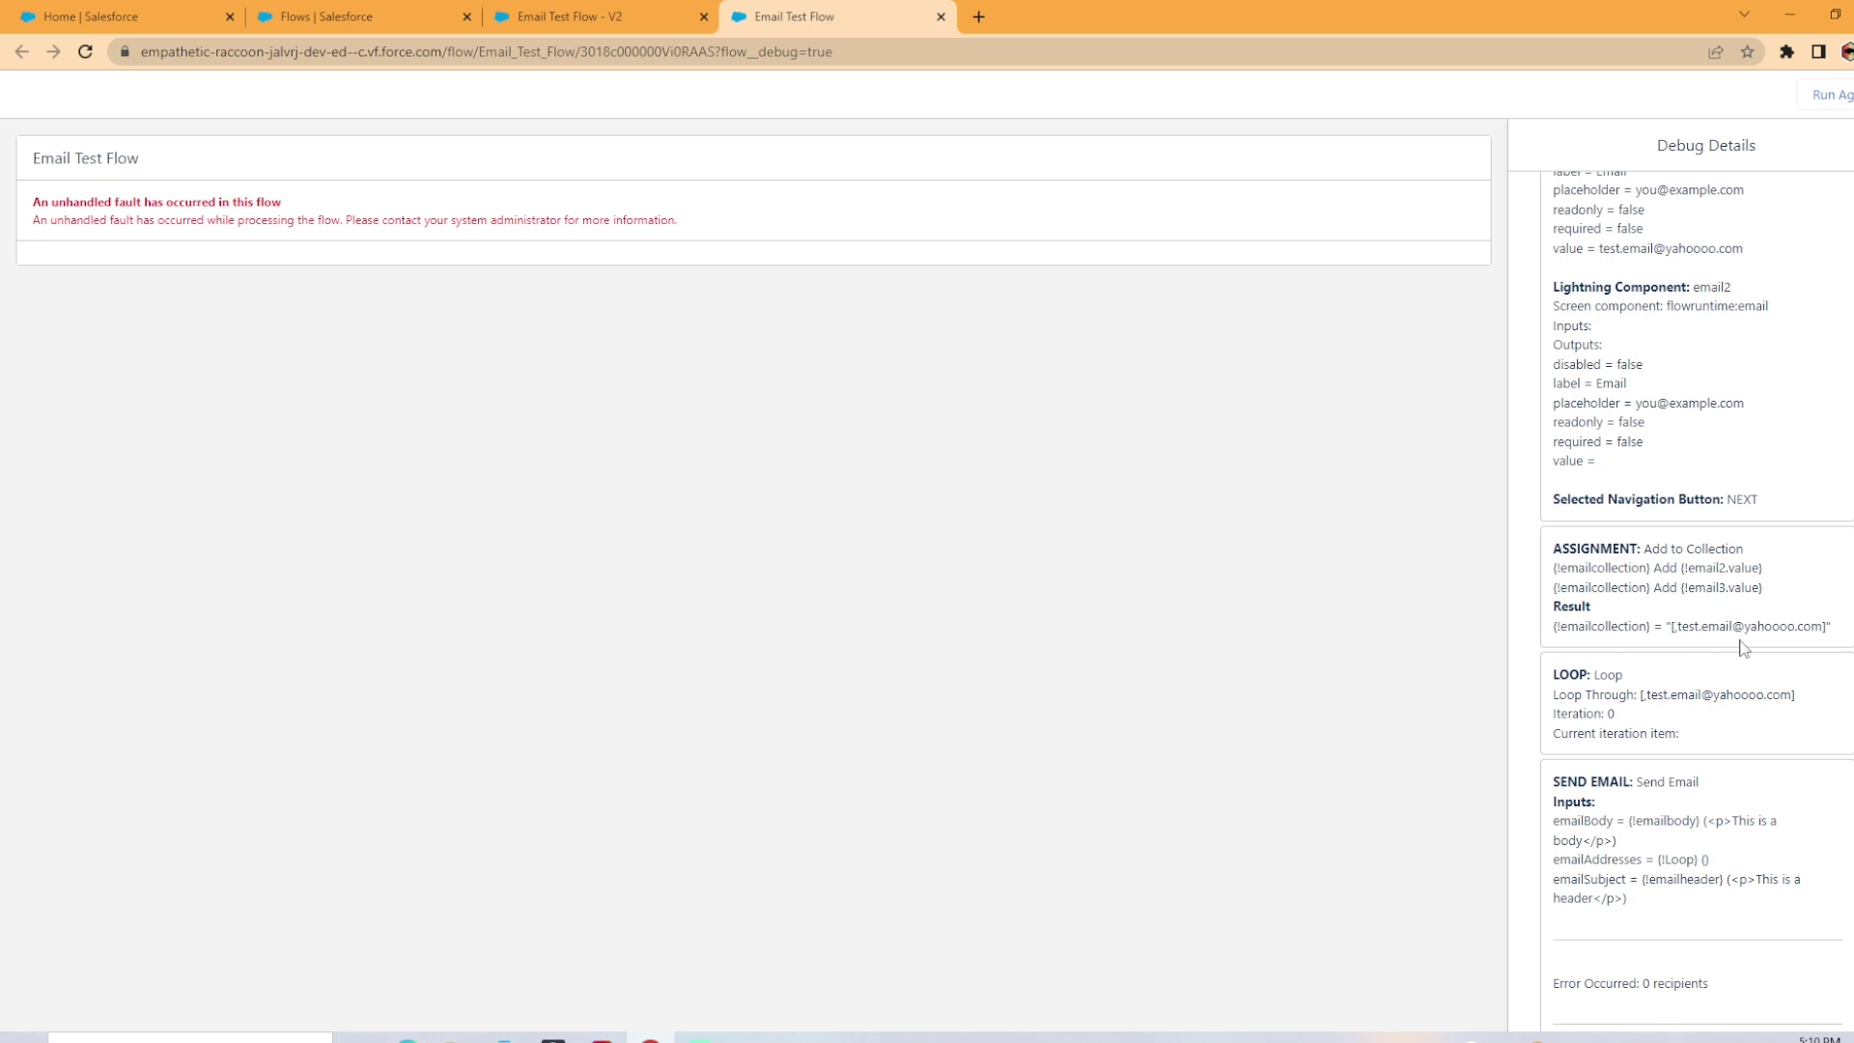
scroll(1754, 649, "down", 1)
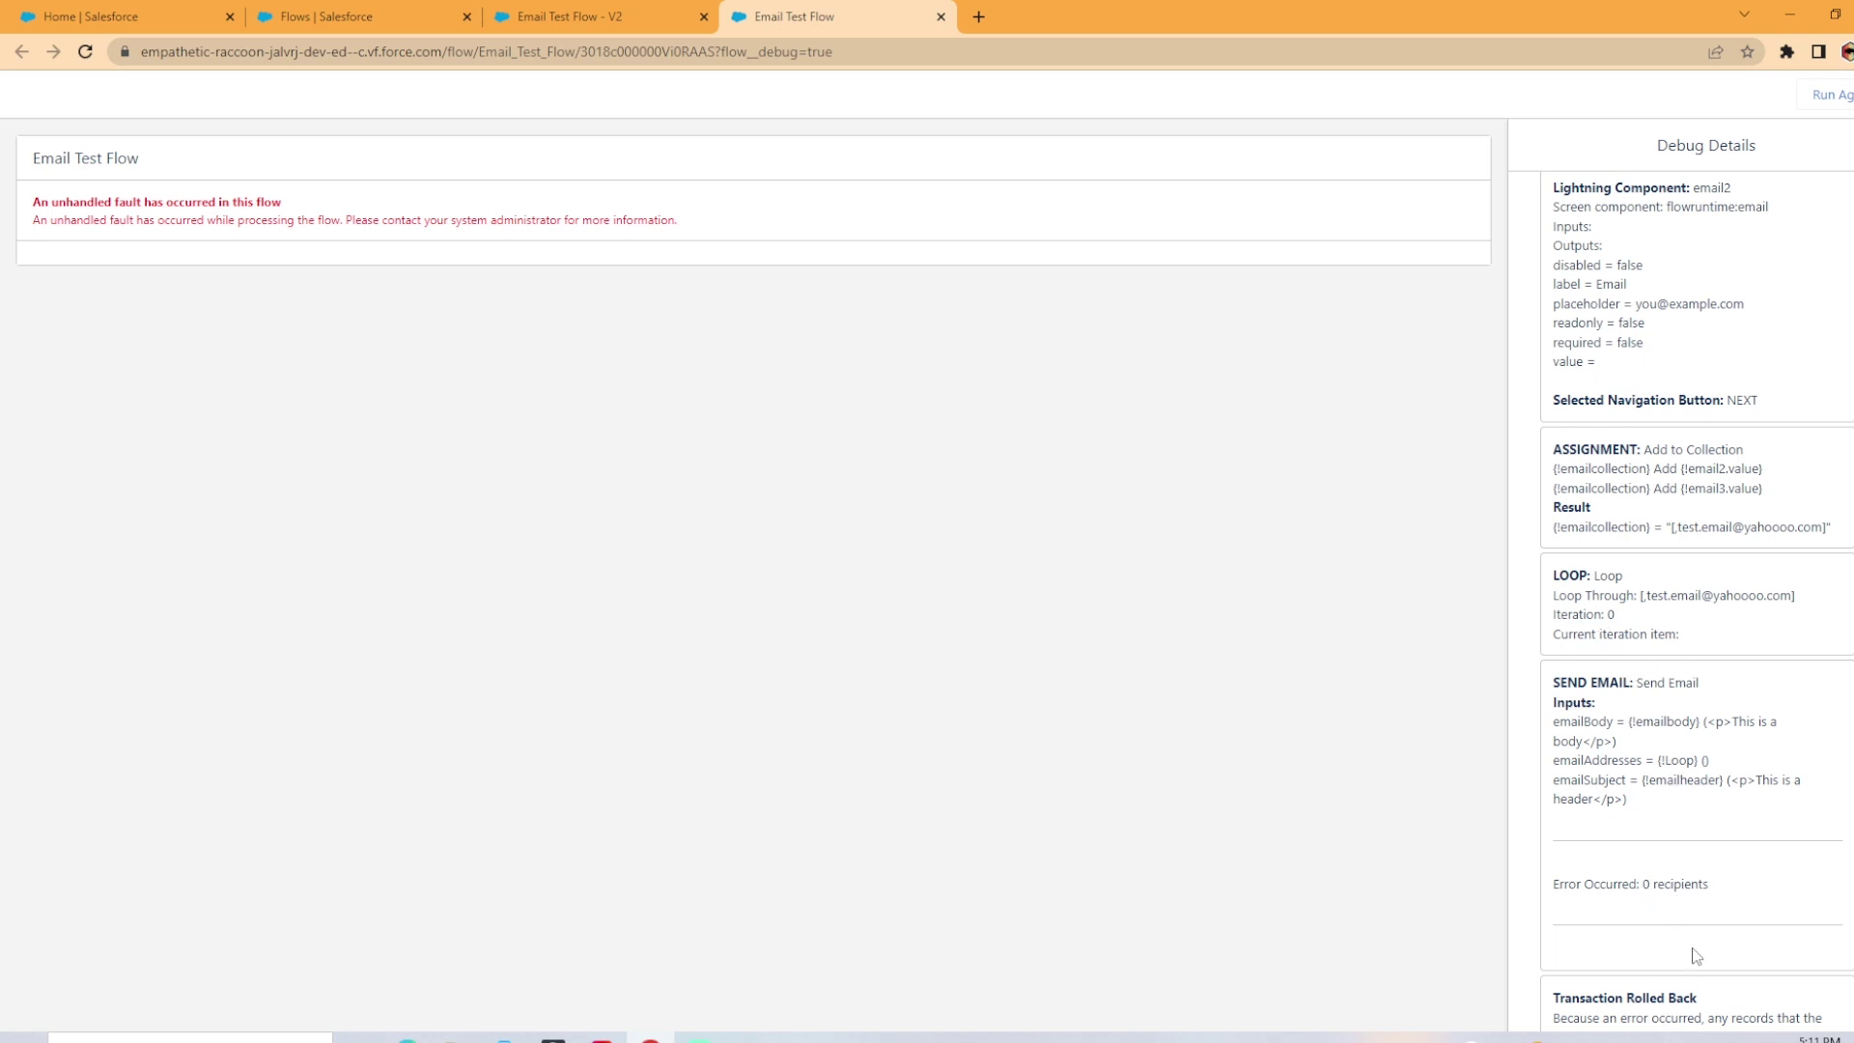
scroll(1655, 906, "down", 1)
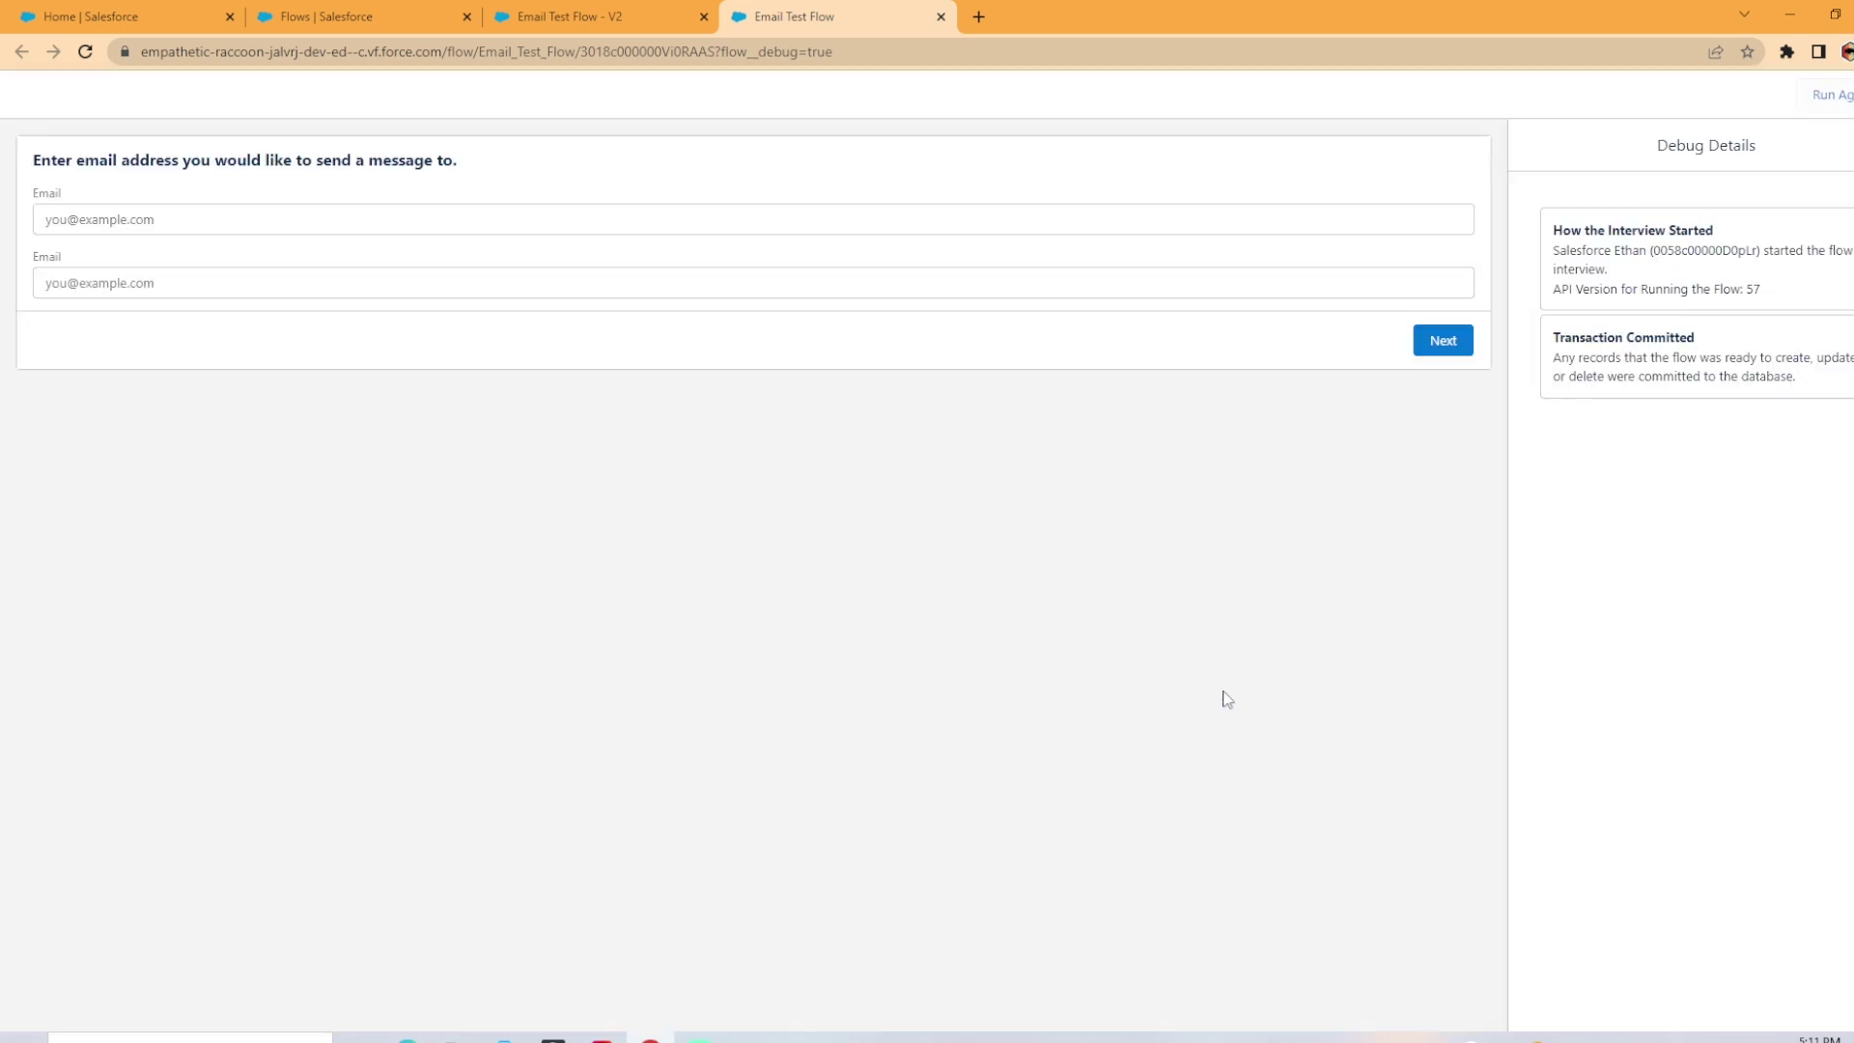
Paste a recipient e-mail into both Email fields and finish the run, sending twice
left_click(354, 208)
key("ctrl+v")
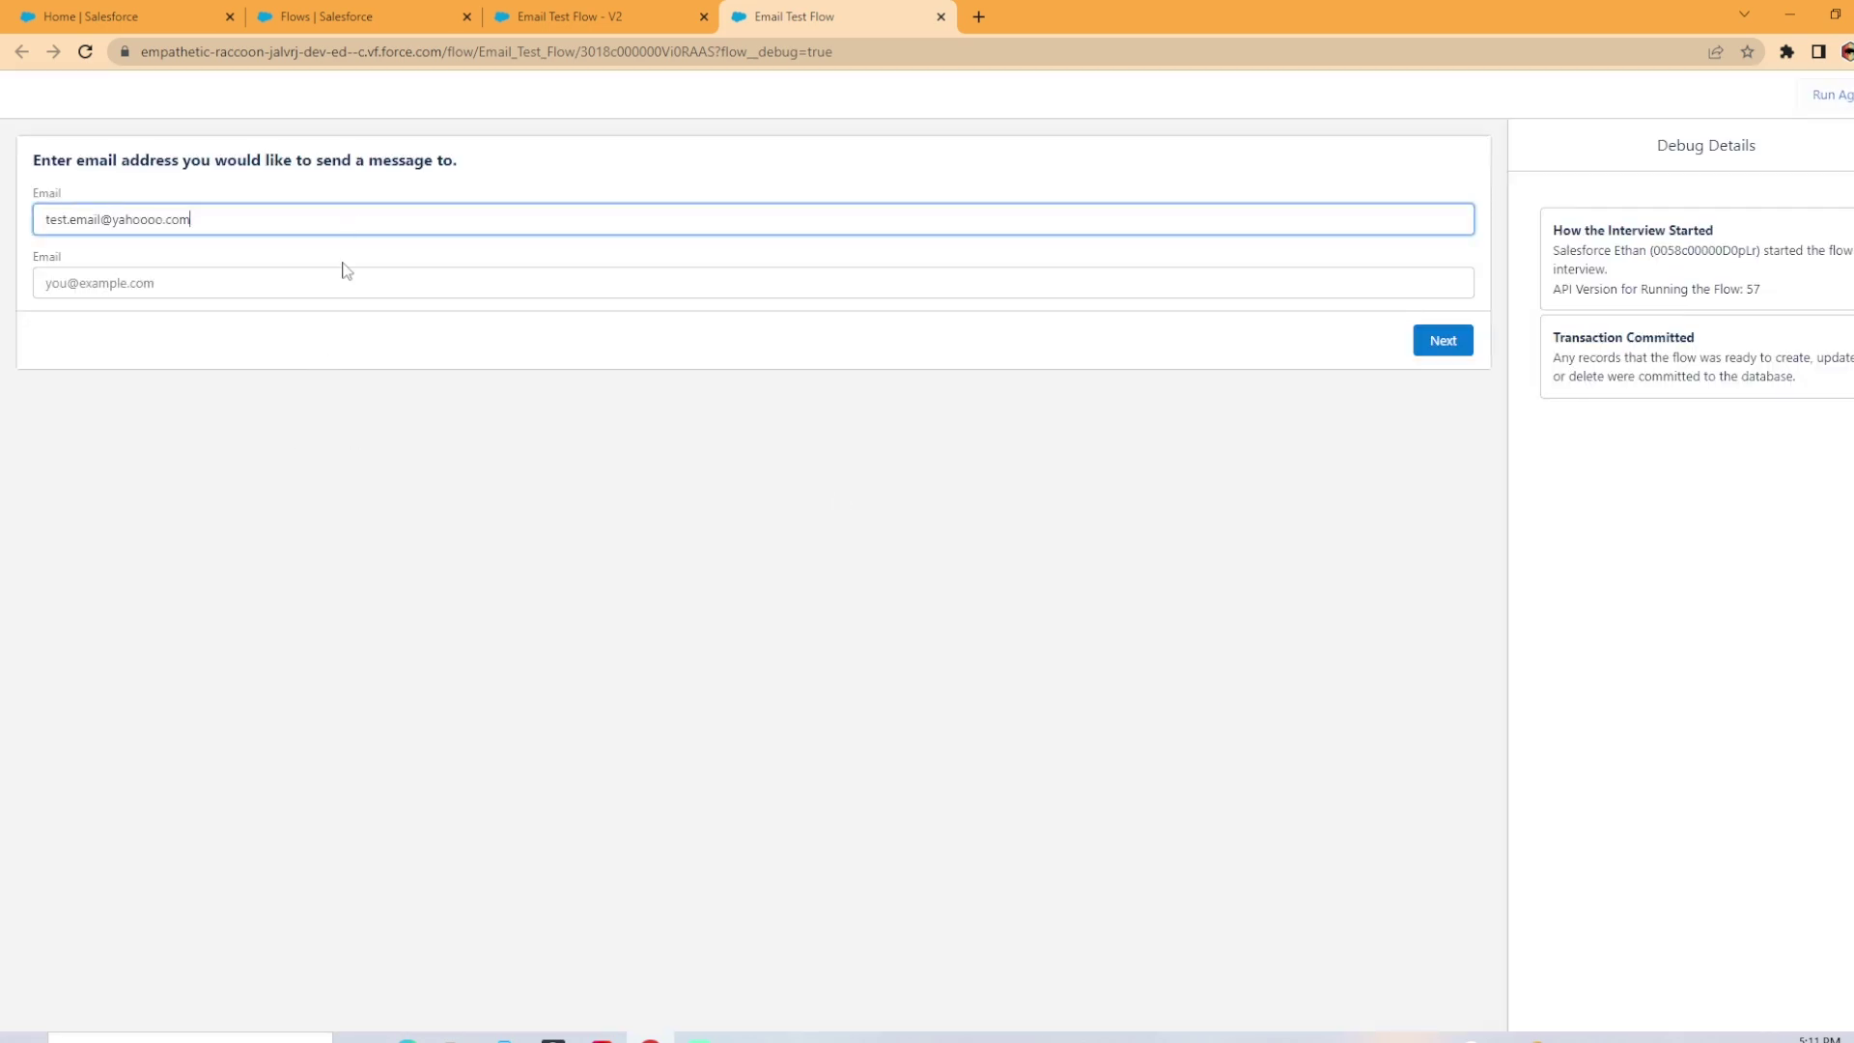
left_click(328, 296)
key("ctrl+v")
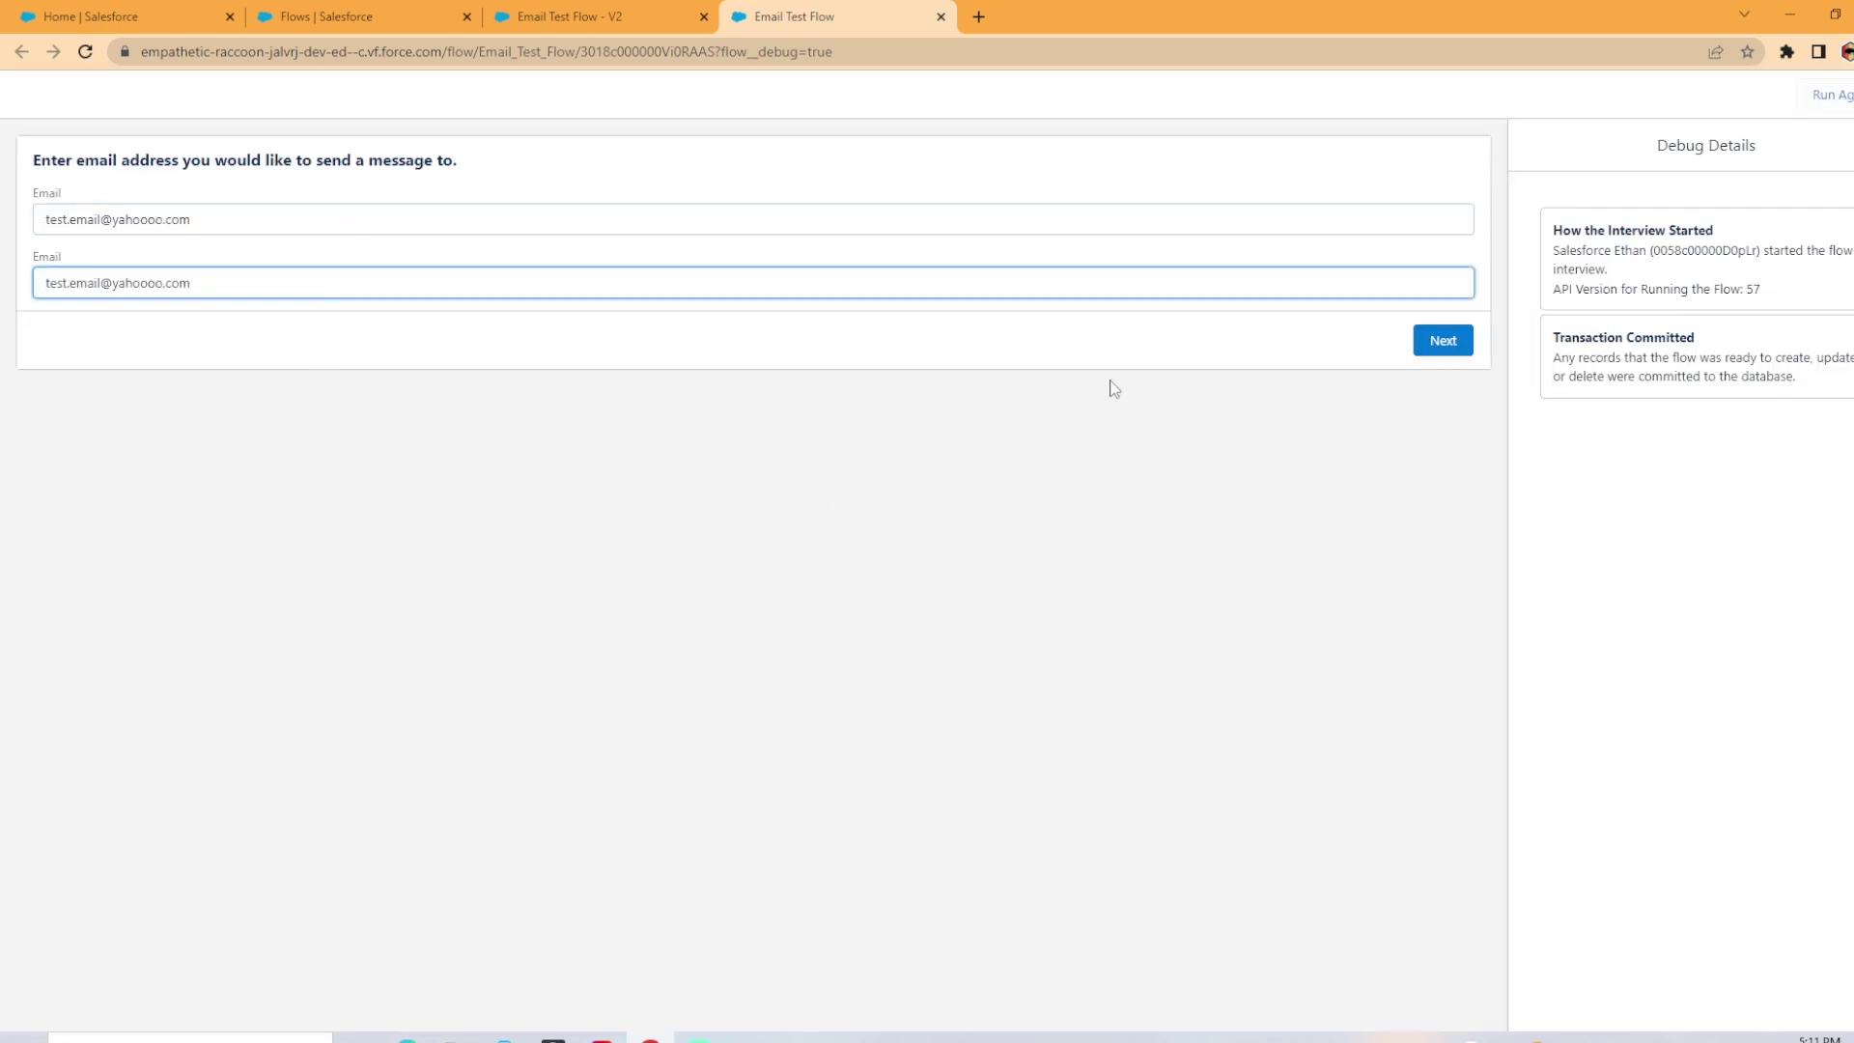
left_click(1437, 340)
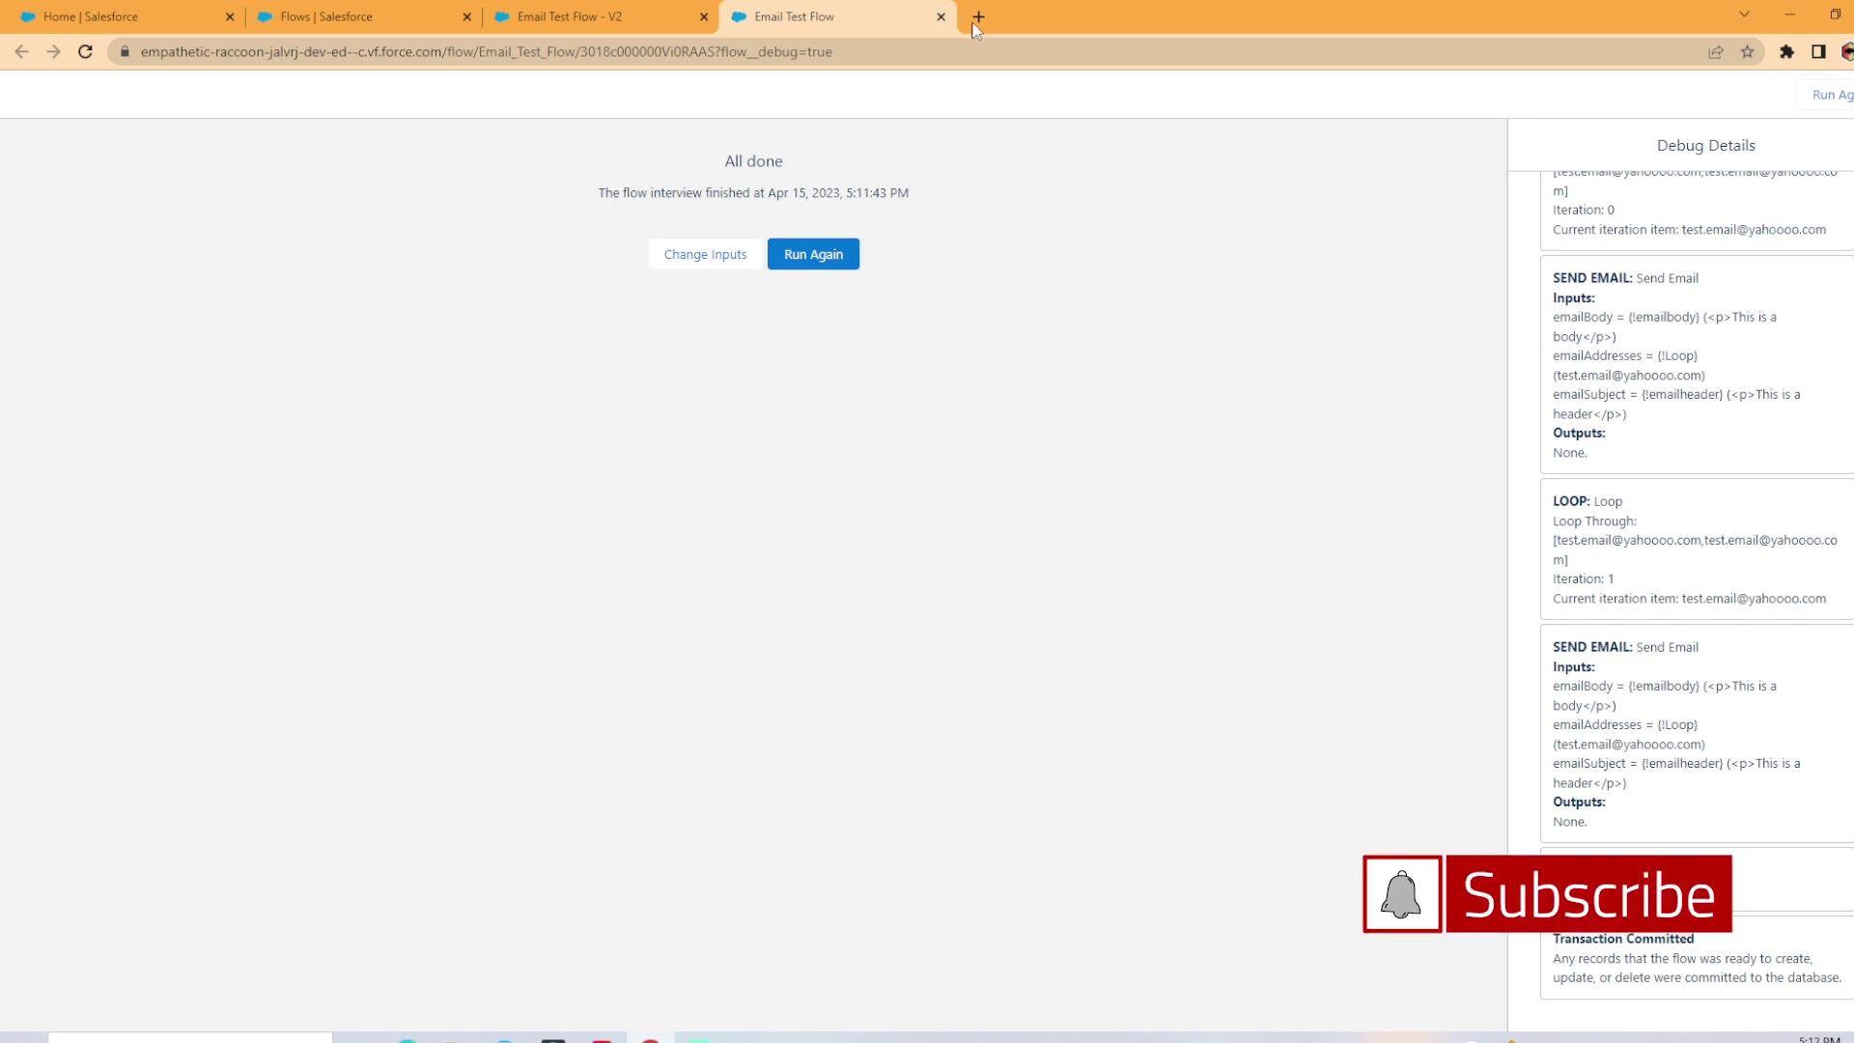
Close the debug results and insert a new element between Add to Collection and the Loop
left_click(940, 16)
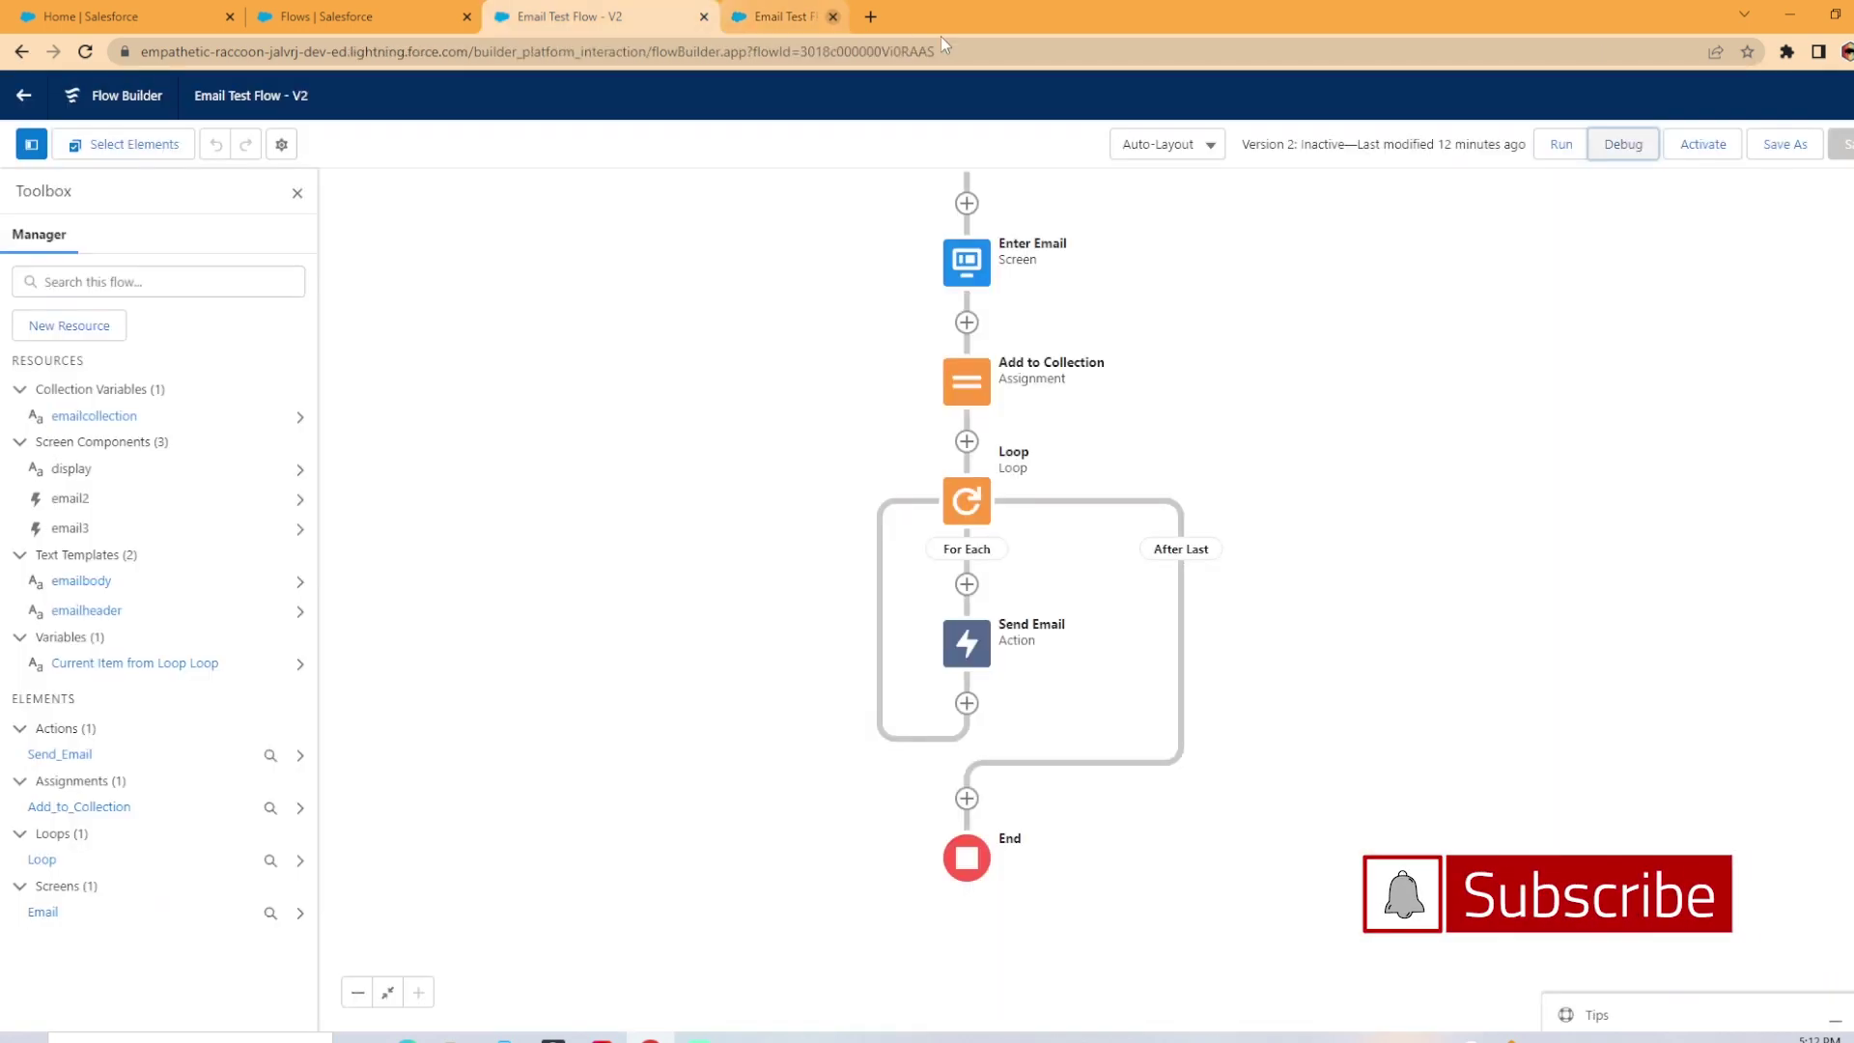
left_click(966, 654)
left_click(1189, 622)
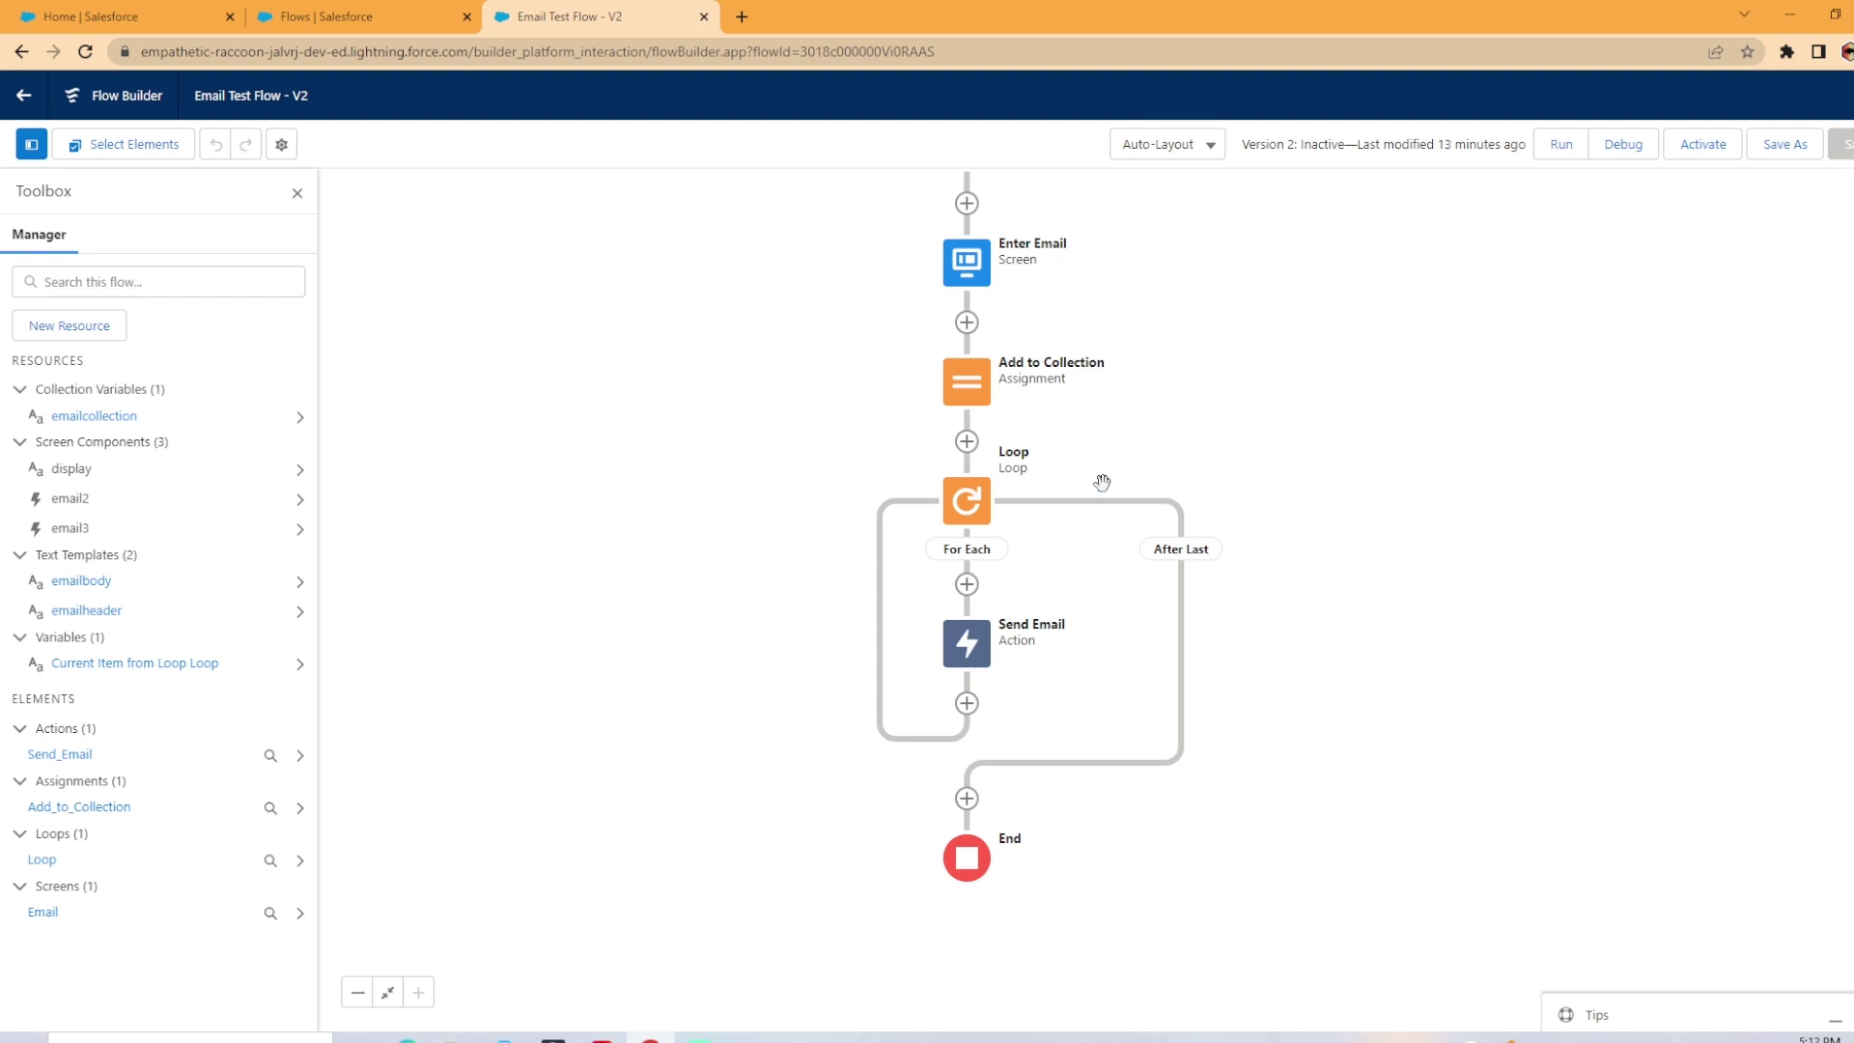
left_click(967, 442)
scroll(985, 736, "down", 3)
scroll(985, 736, "up", 2)
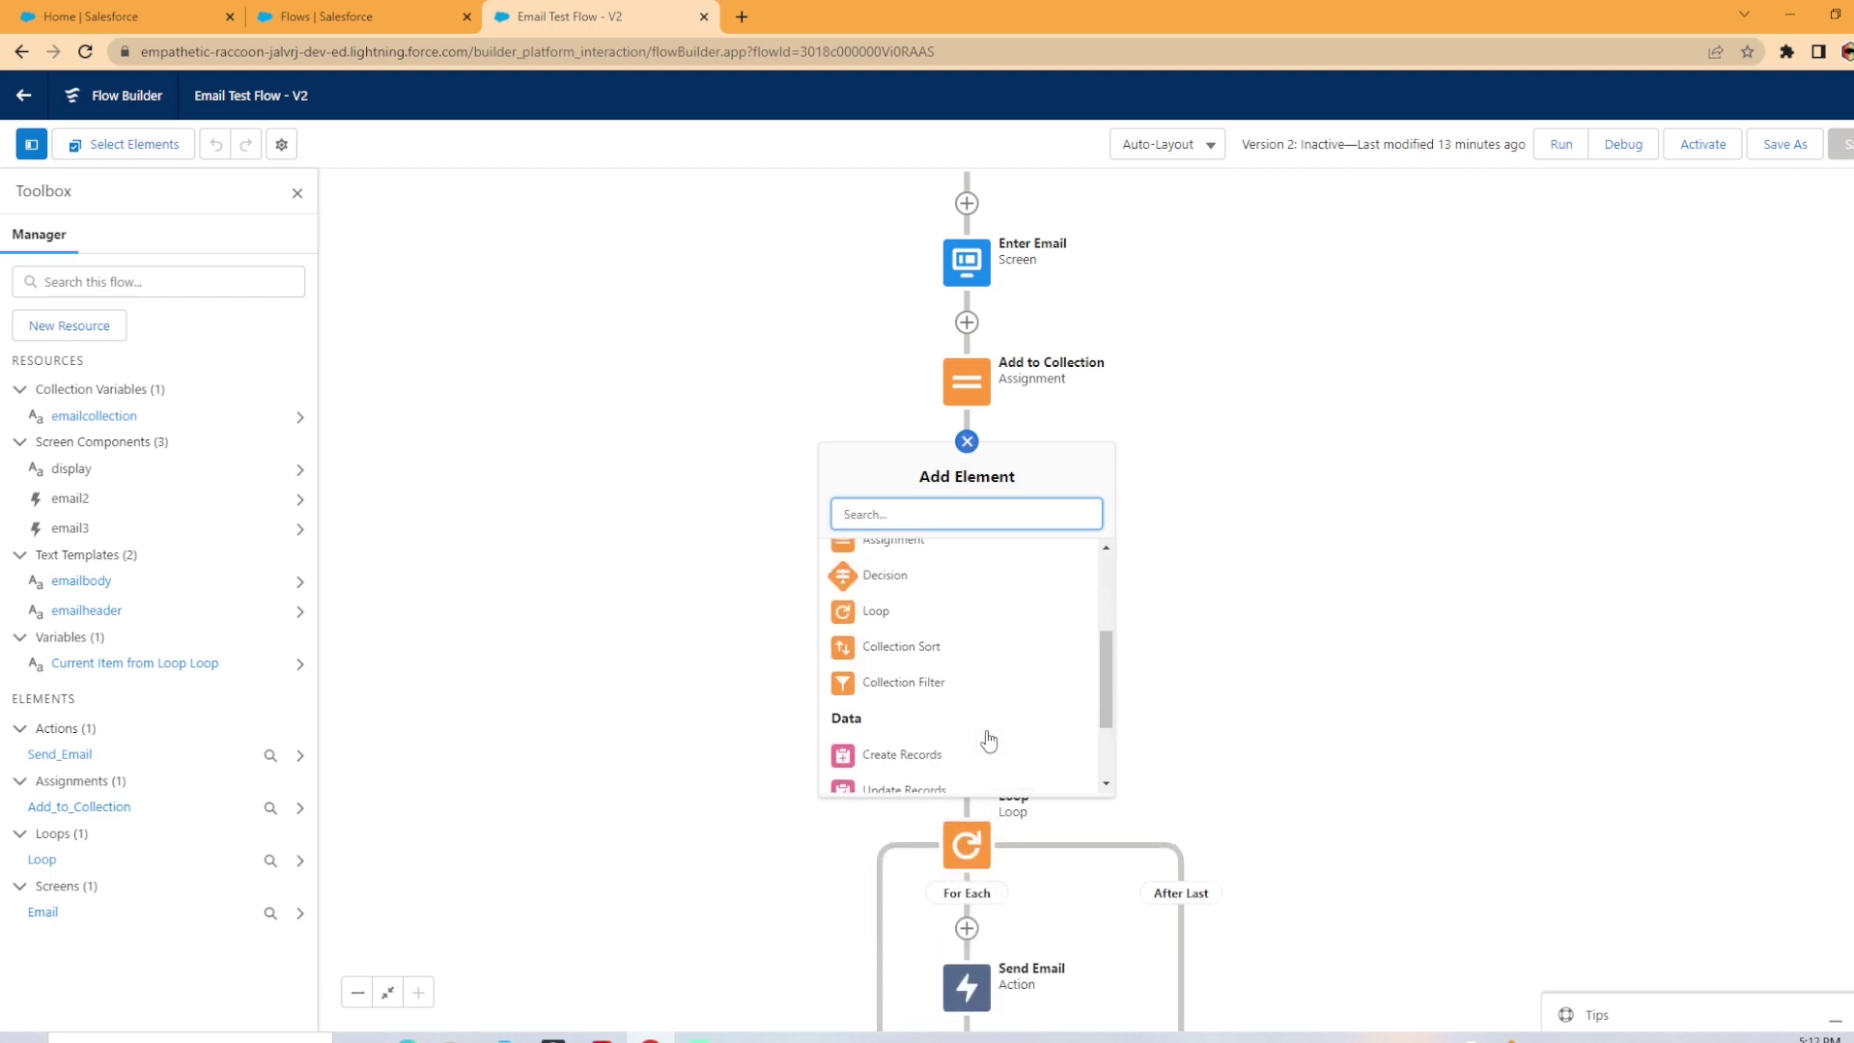
Create a Collection Filter named 'Filter' on emailcollection keeping only items that contain '@'
left_click(945, 695)
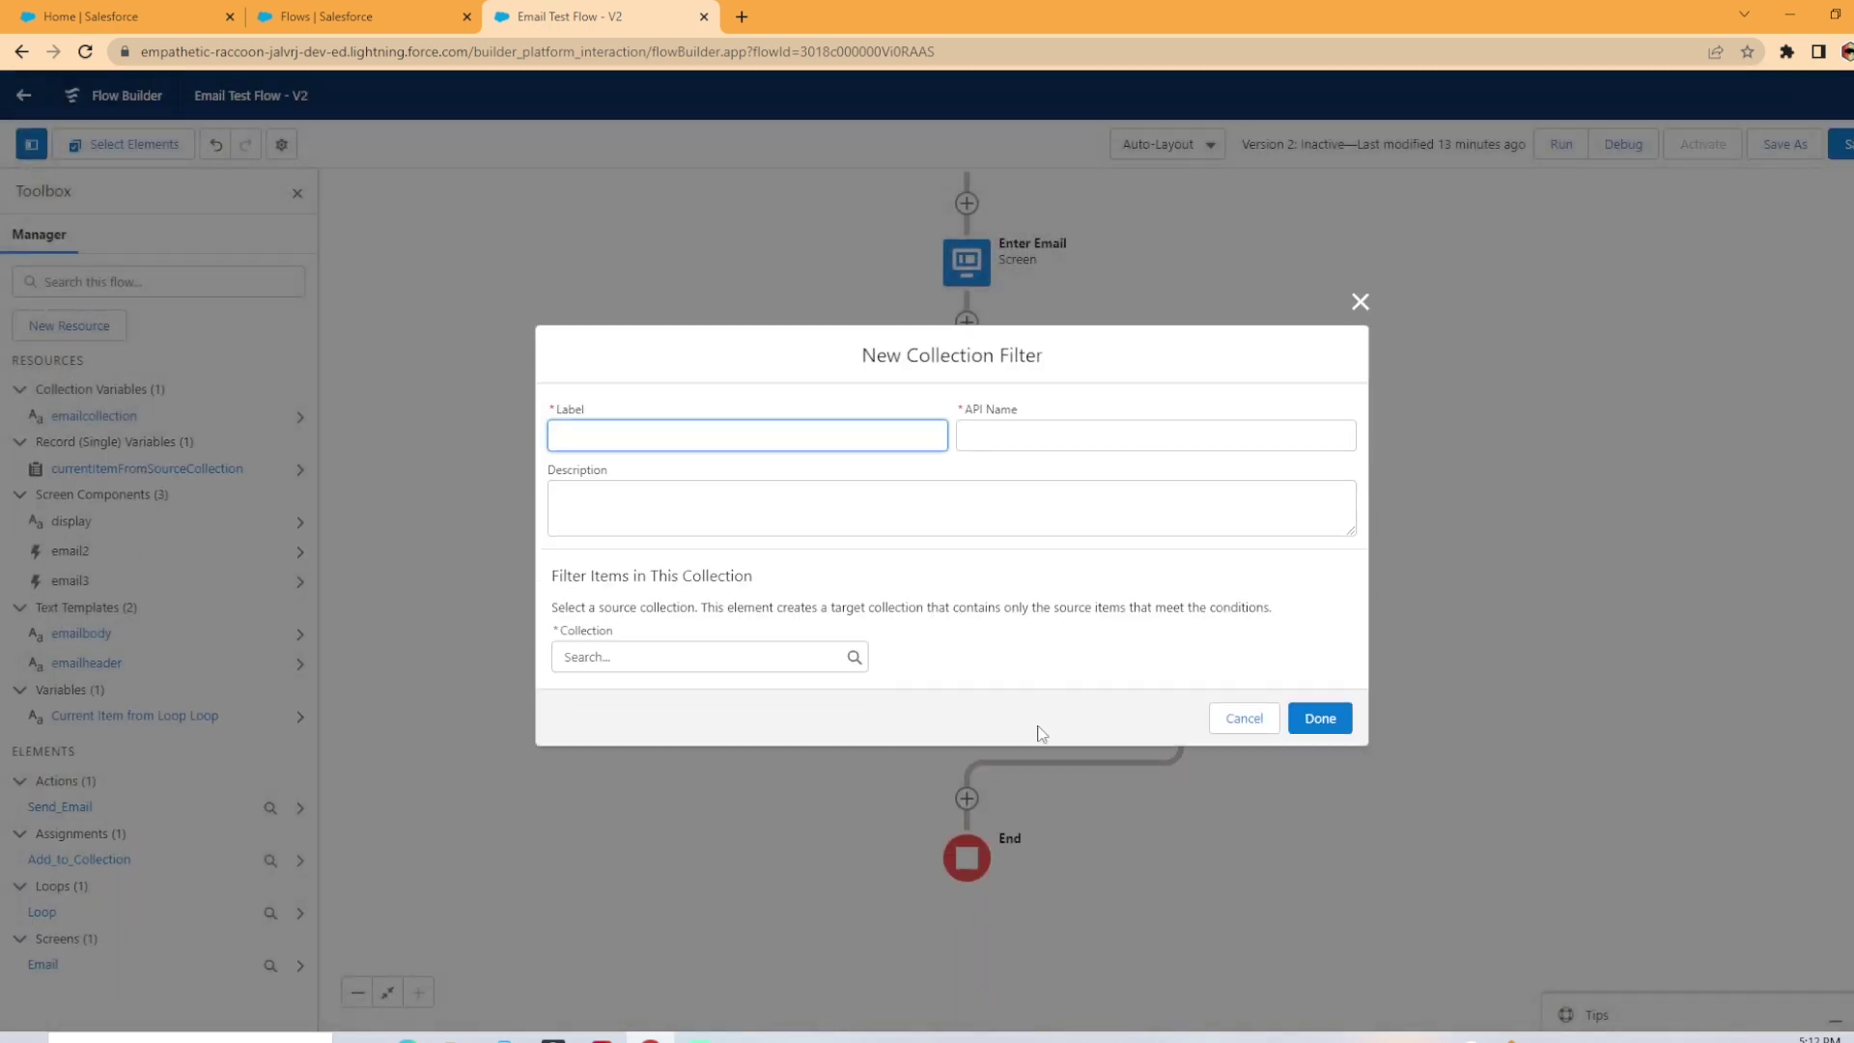
type("Filter")
key("Tab")
left_click(704, 656)
left_click(656, 752)
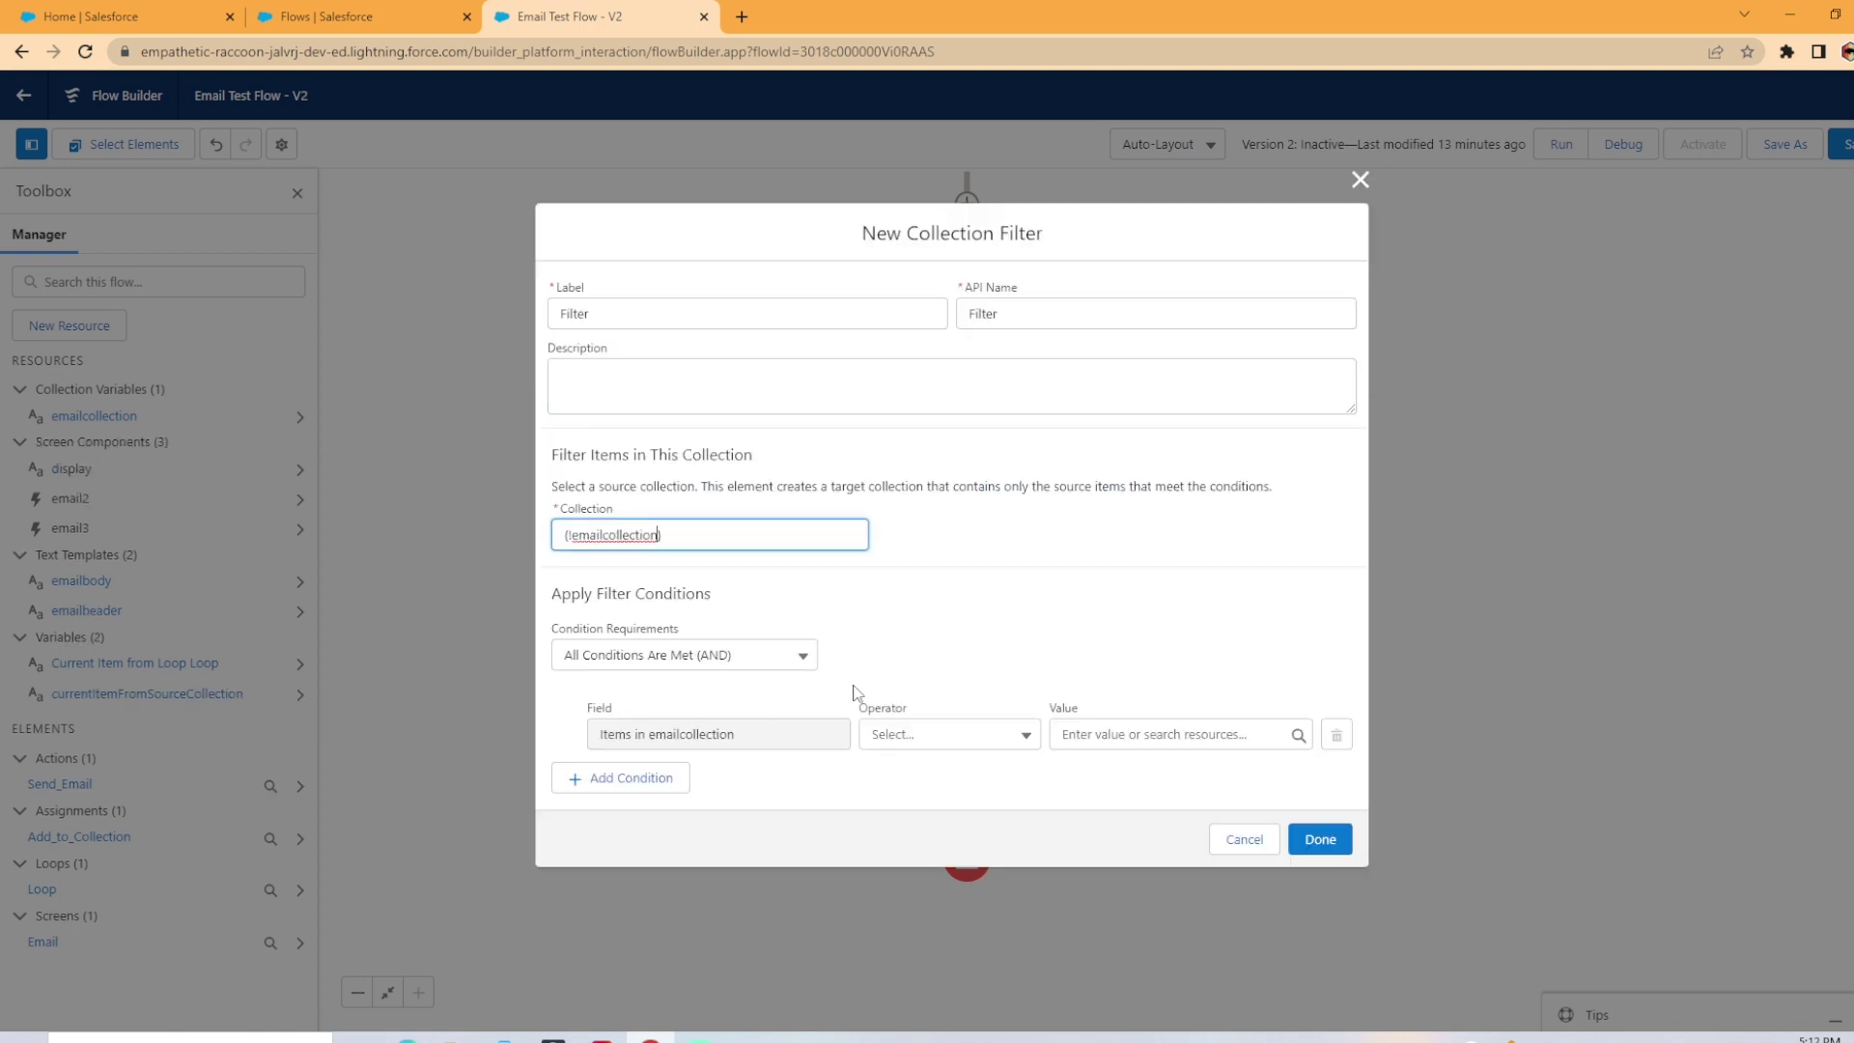
left_click(1019, 748)
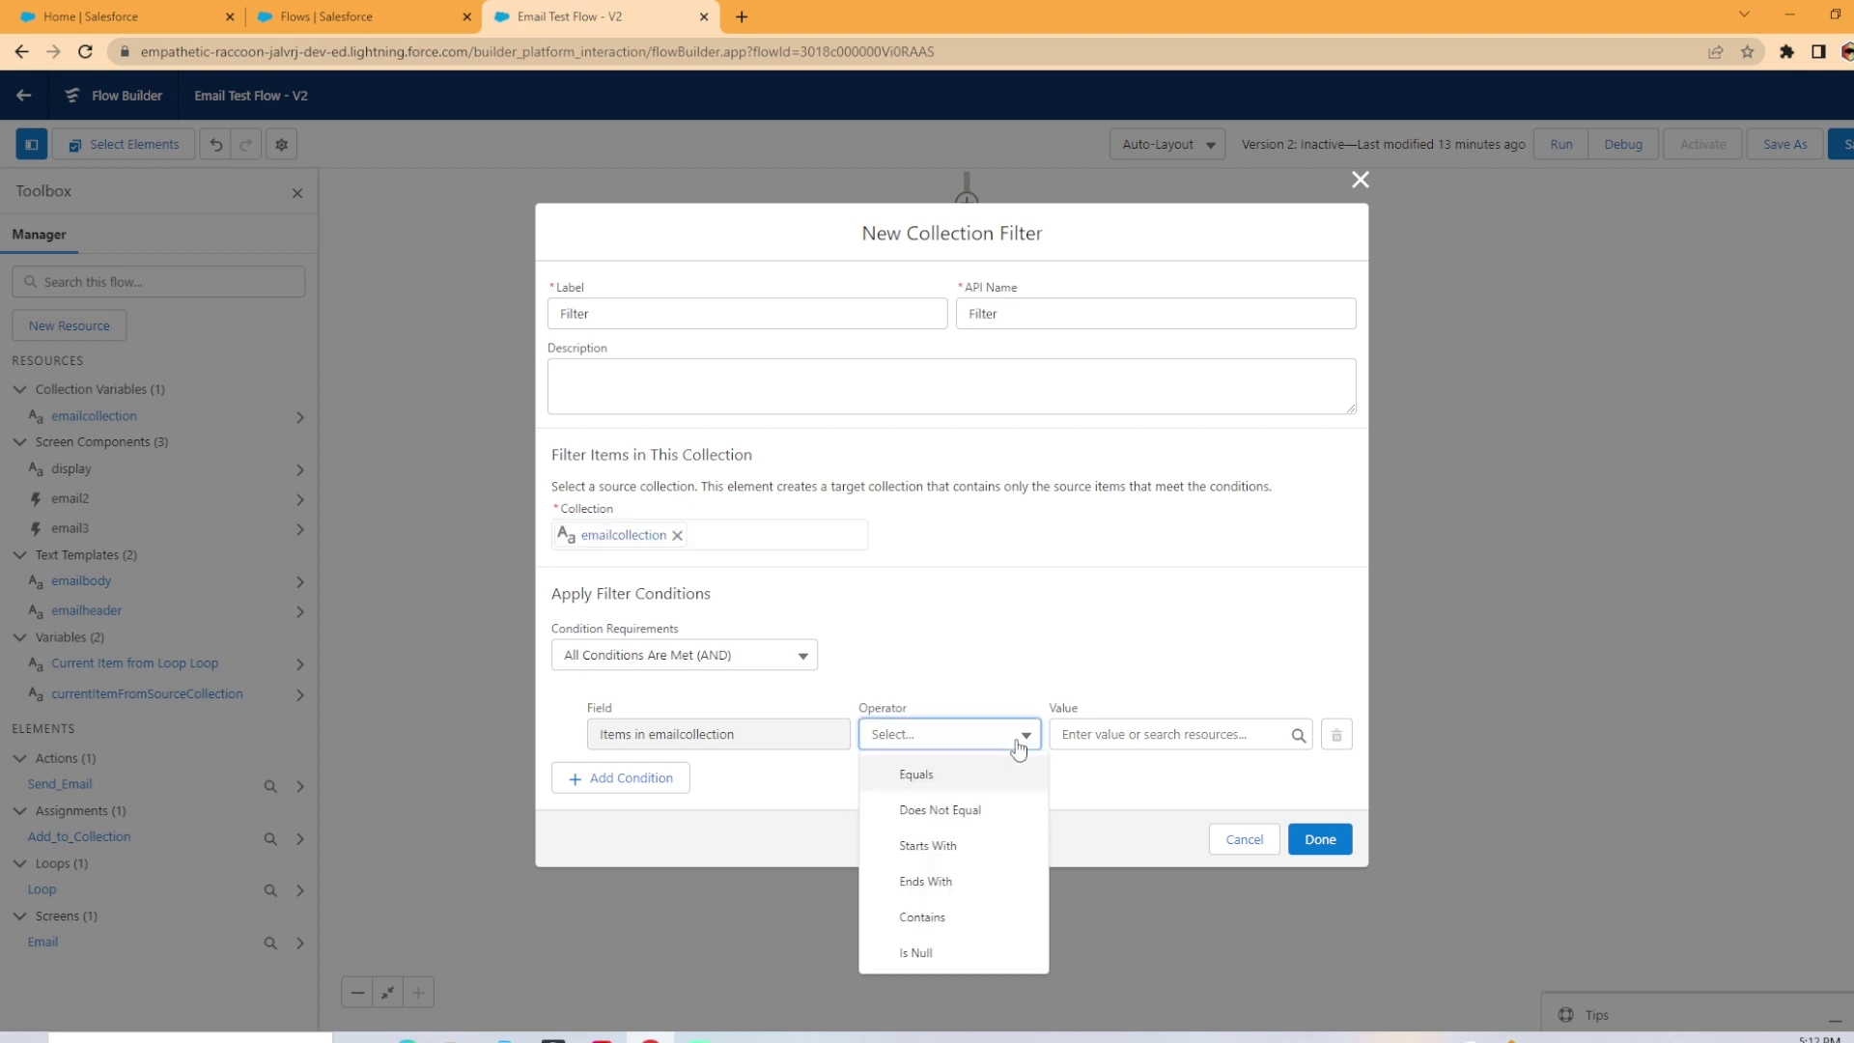
left_click(947, 919)
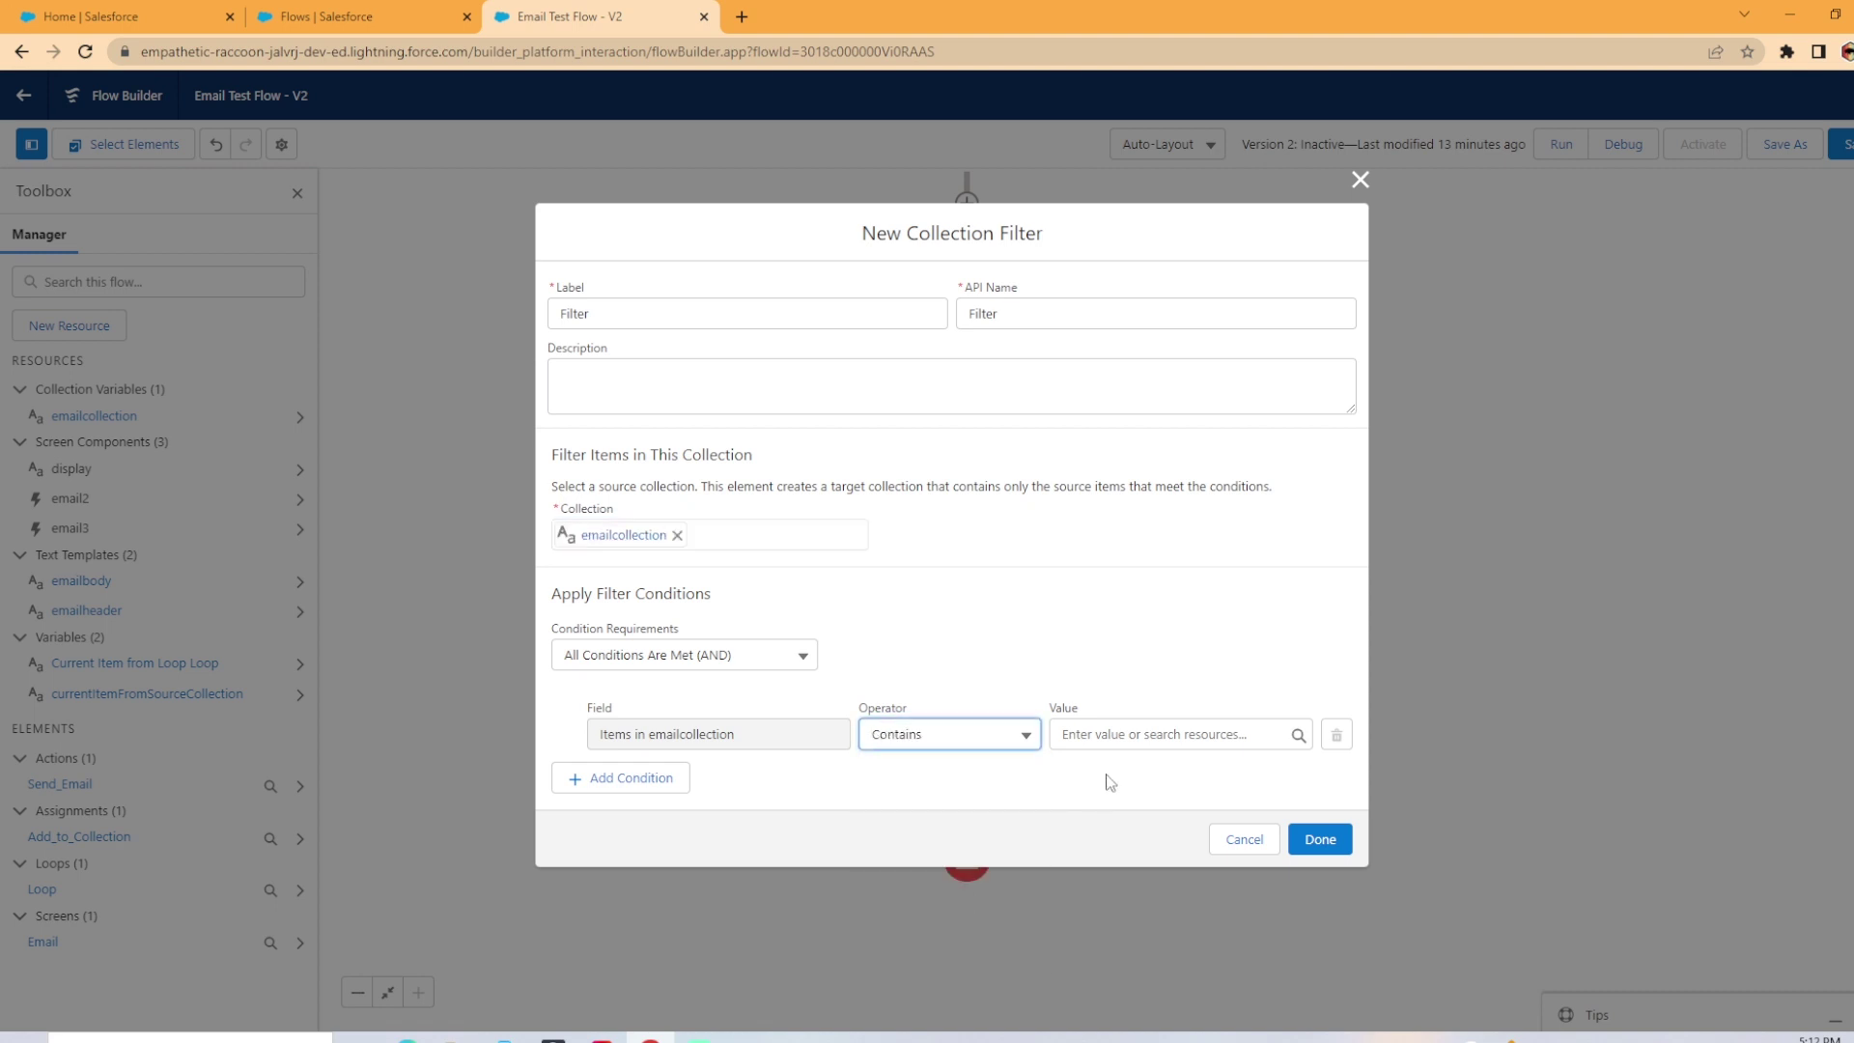
left_click(1133, 735)
type("@")
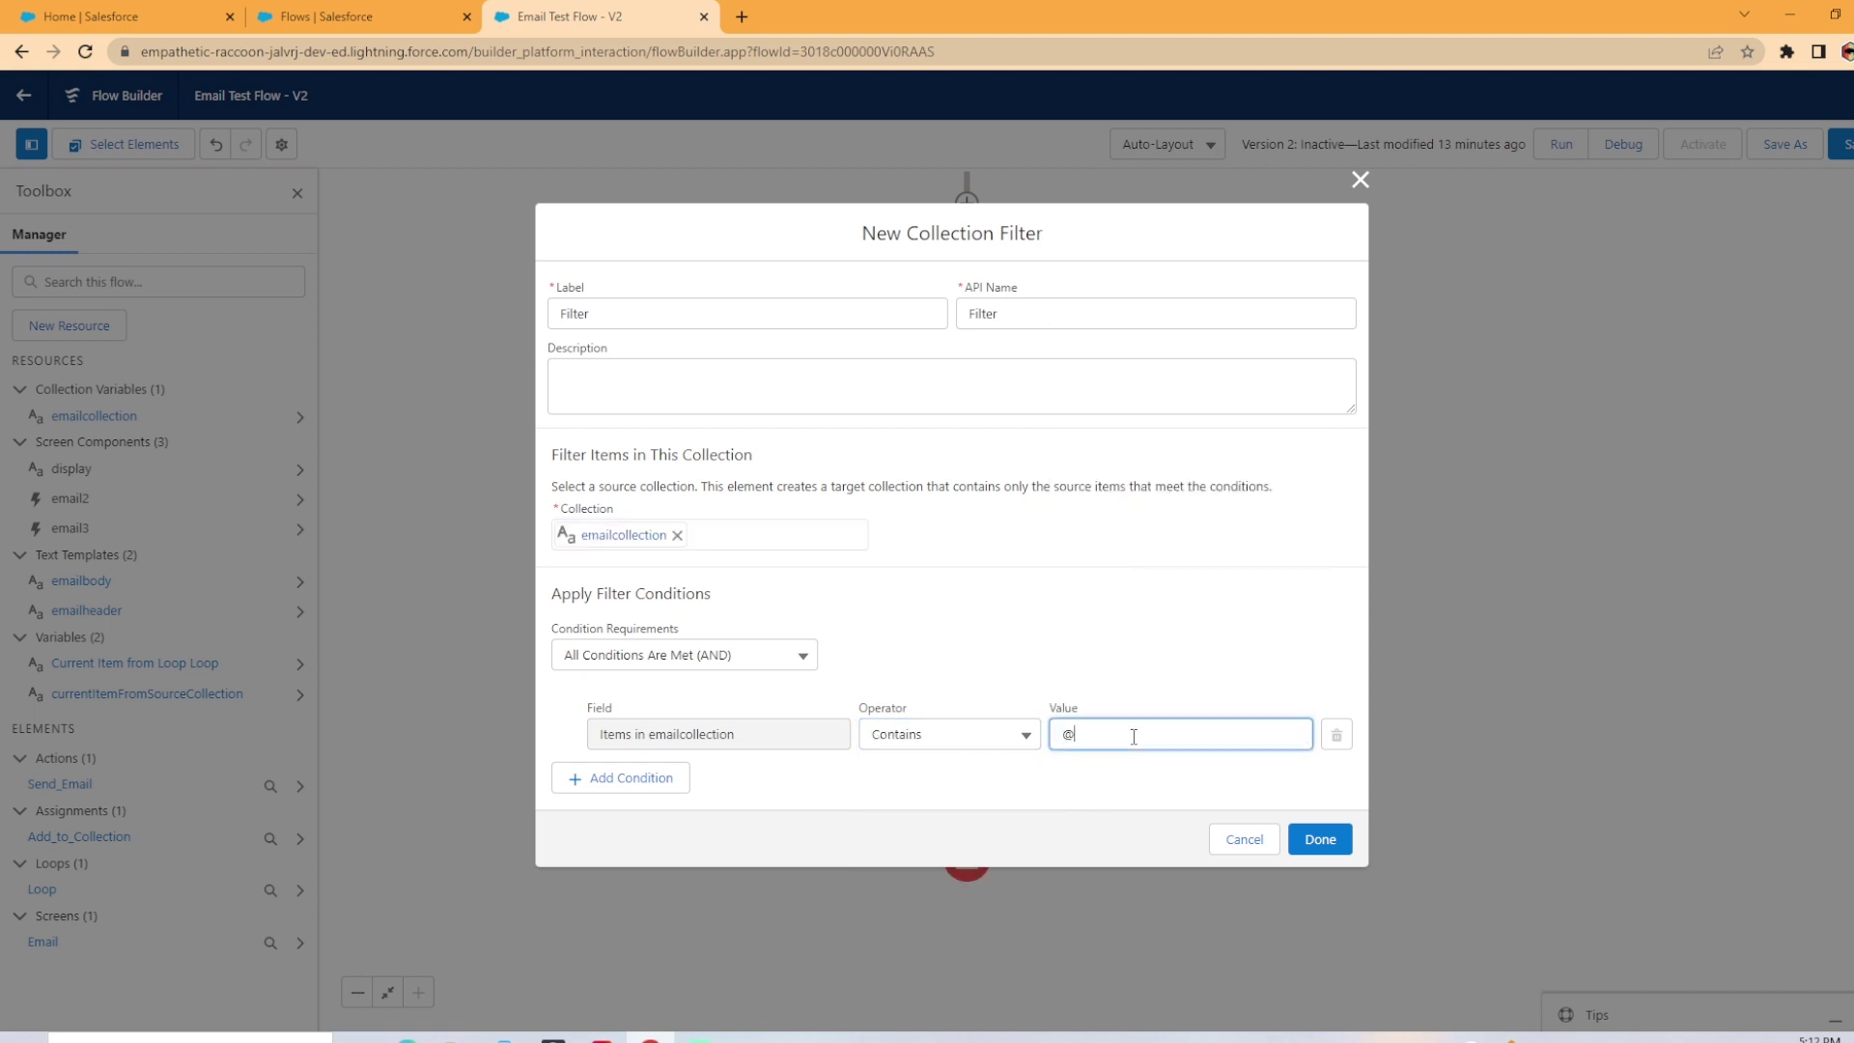
left_click(1134, 628)
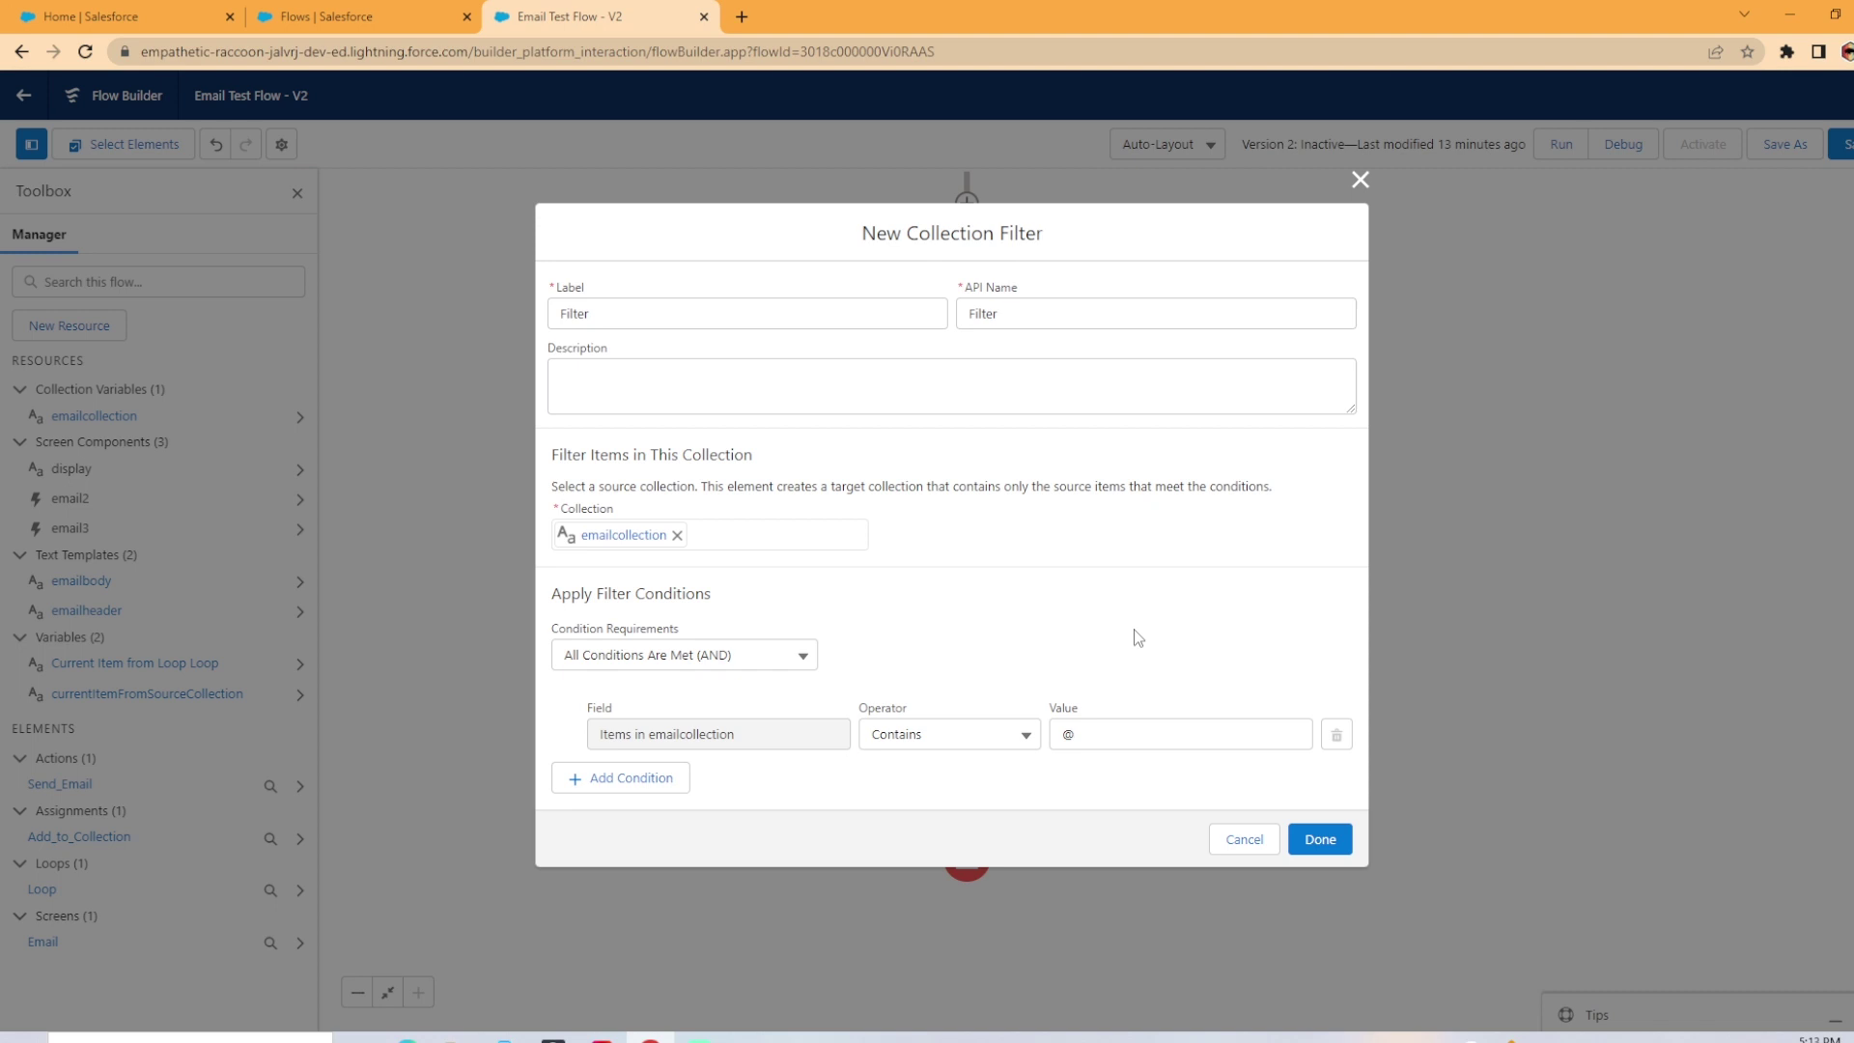
left_click(1331, 851)
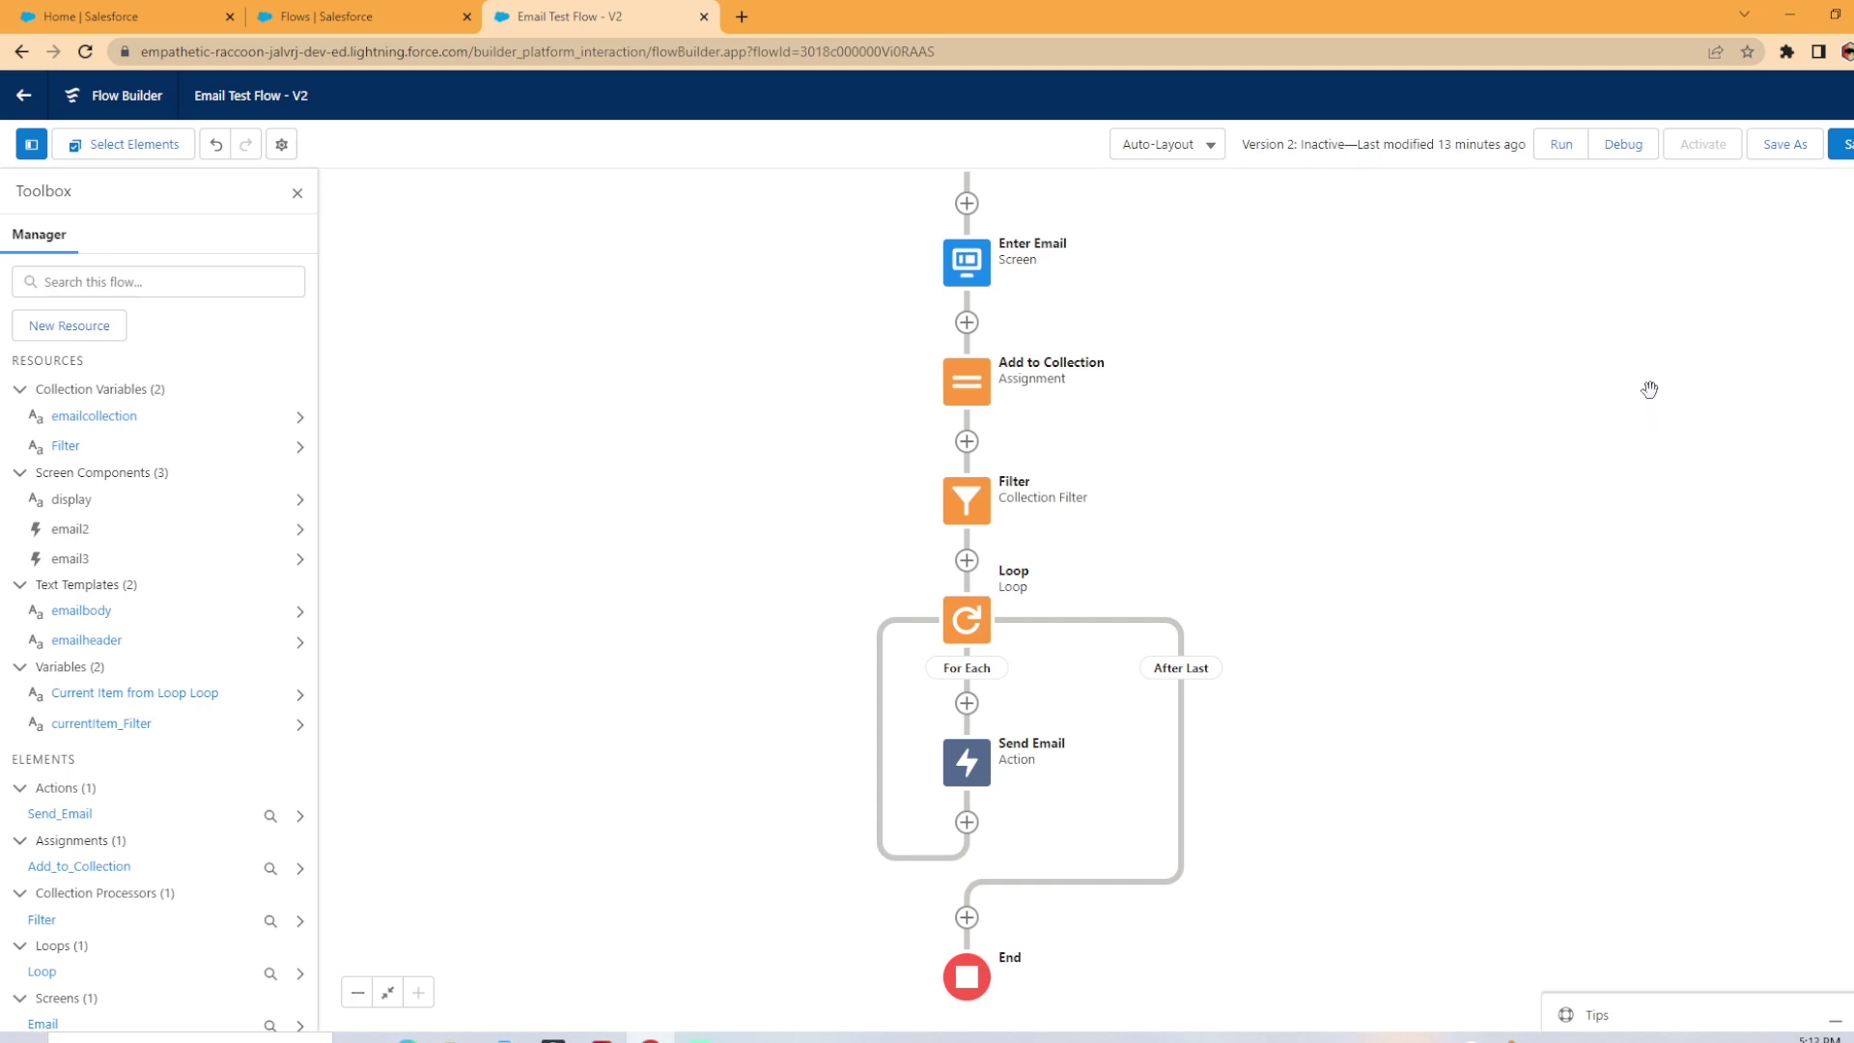
Switch the Loop's collection variable from emailcollection to the Filter output
left_click(975, 627)
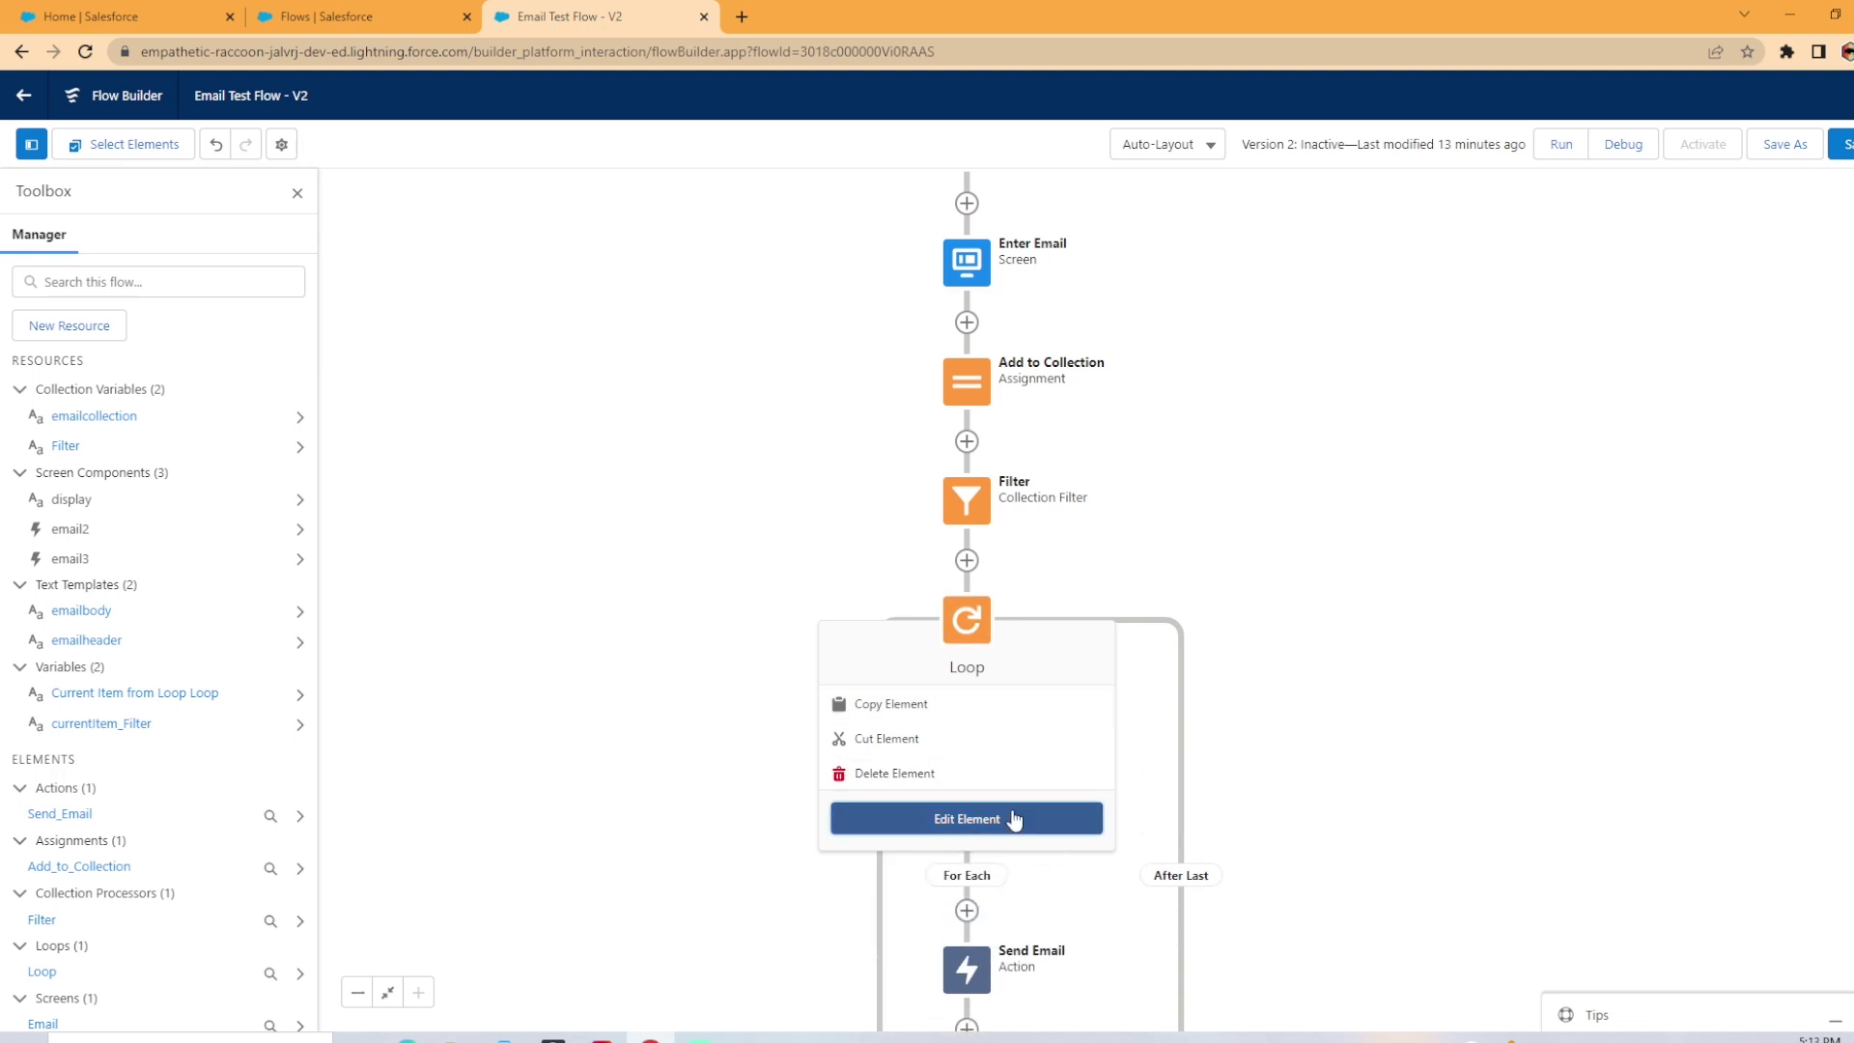
left_click(1012, 814)
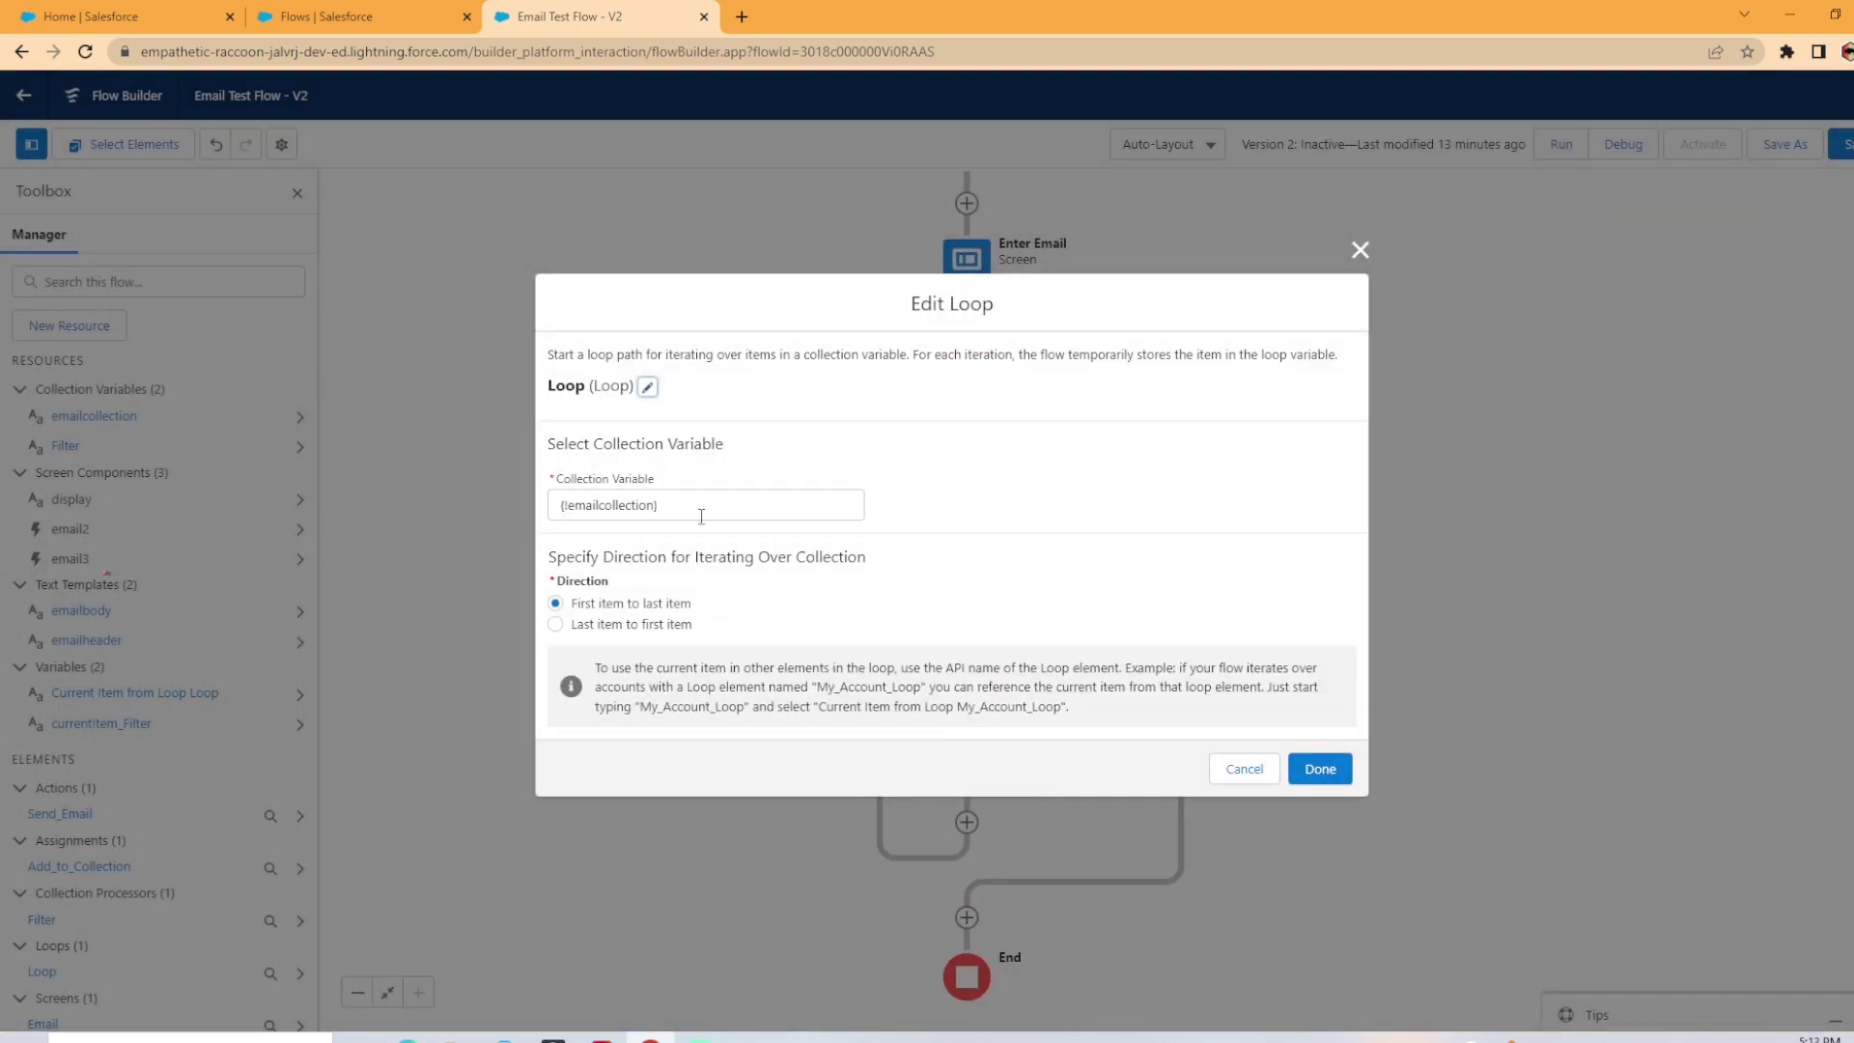
left_click(701, 514)
key("ctrl+a")
key("BackSpace")
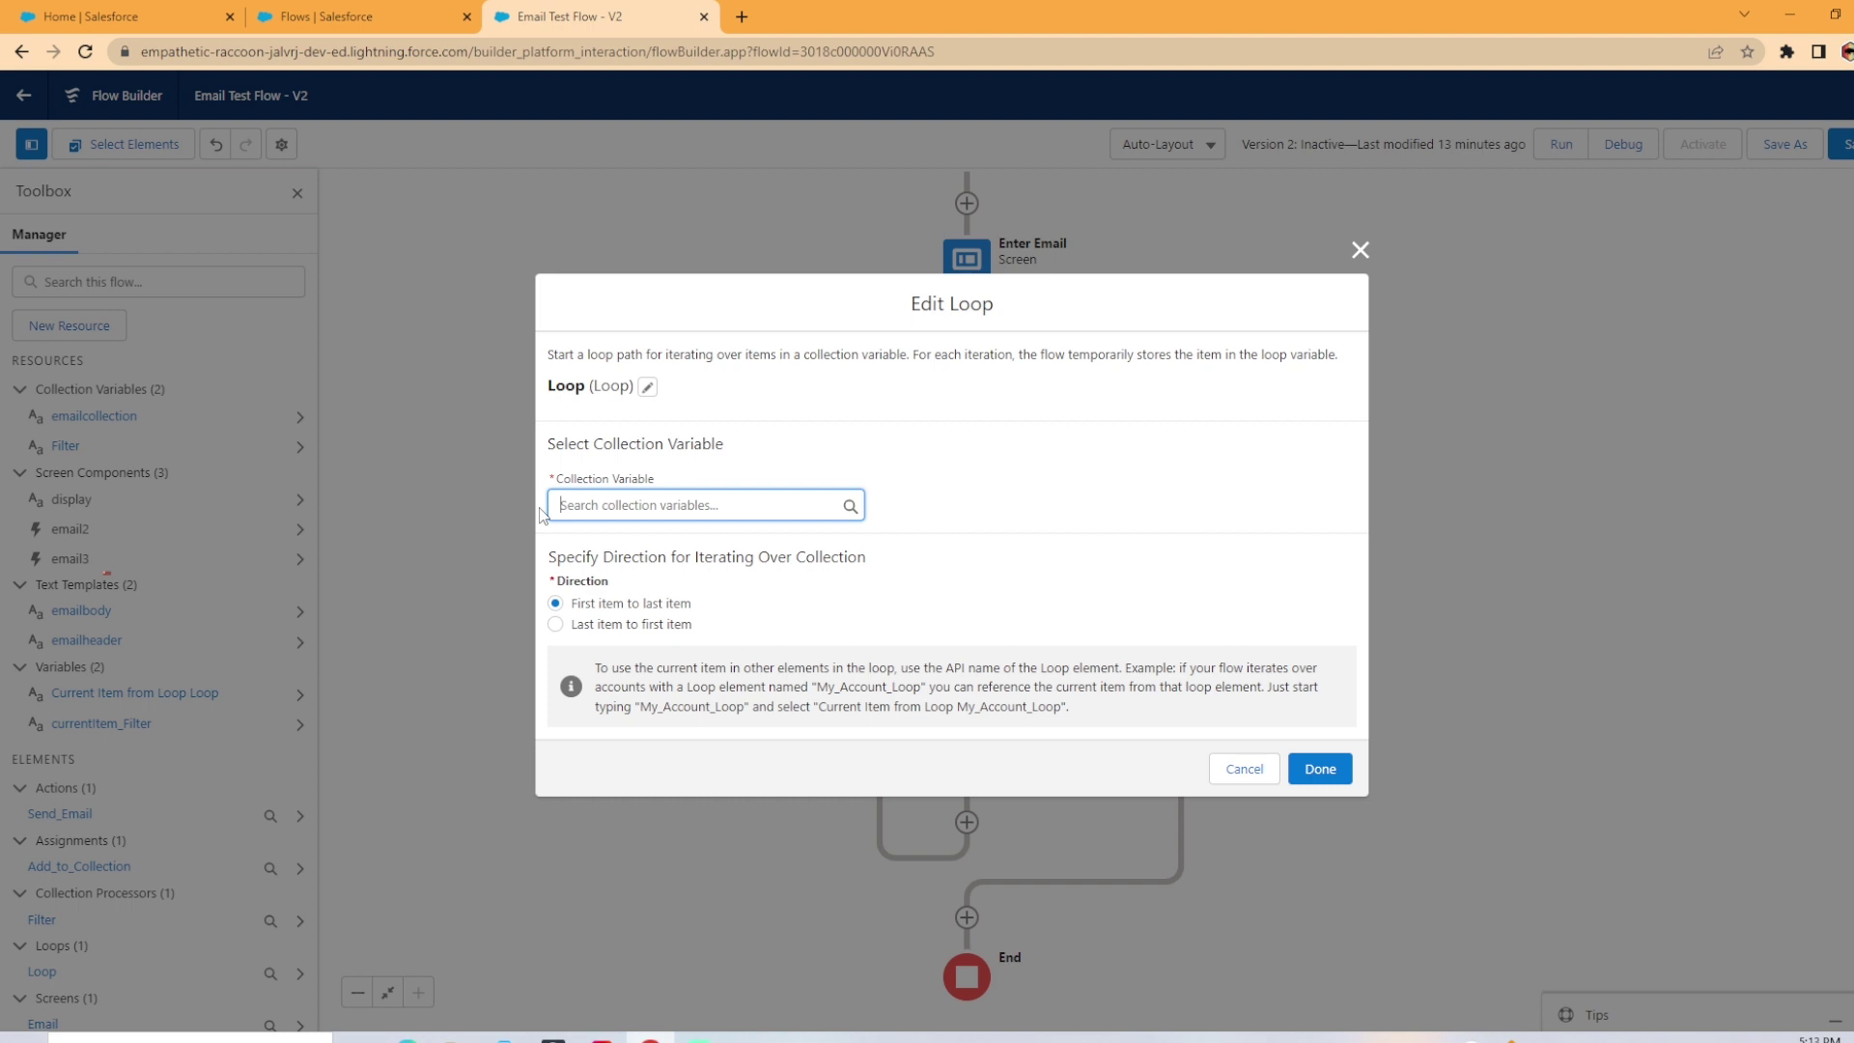
left_click(611, 504)
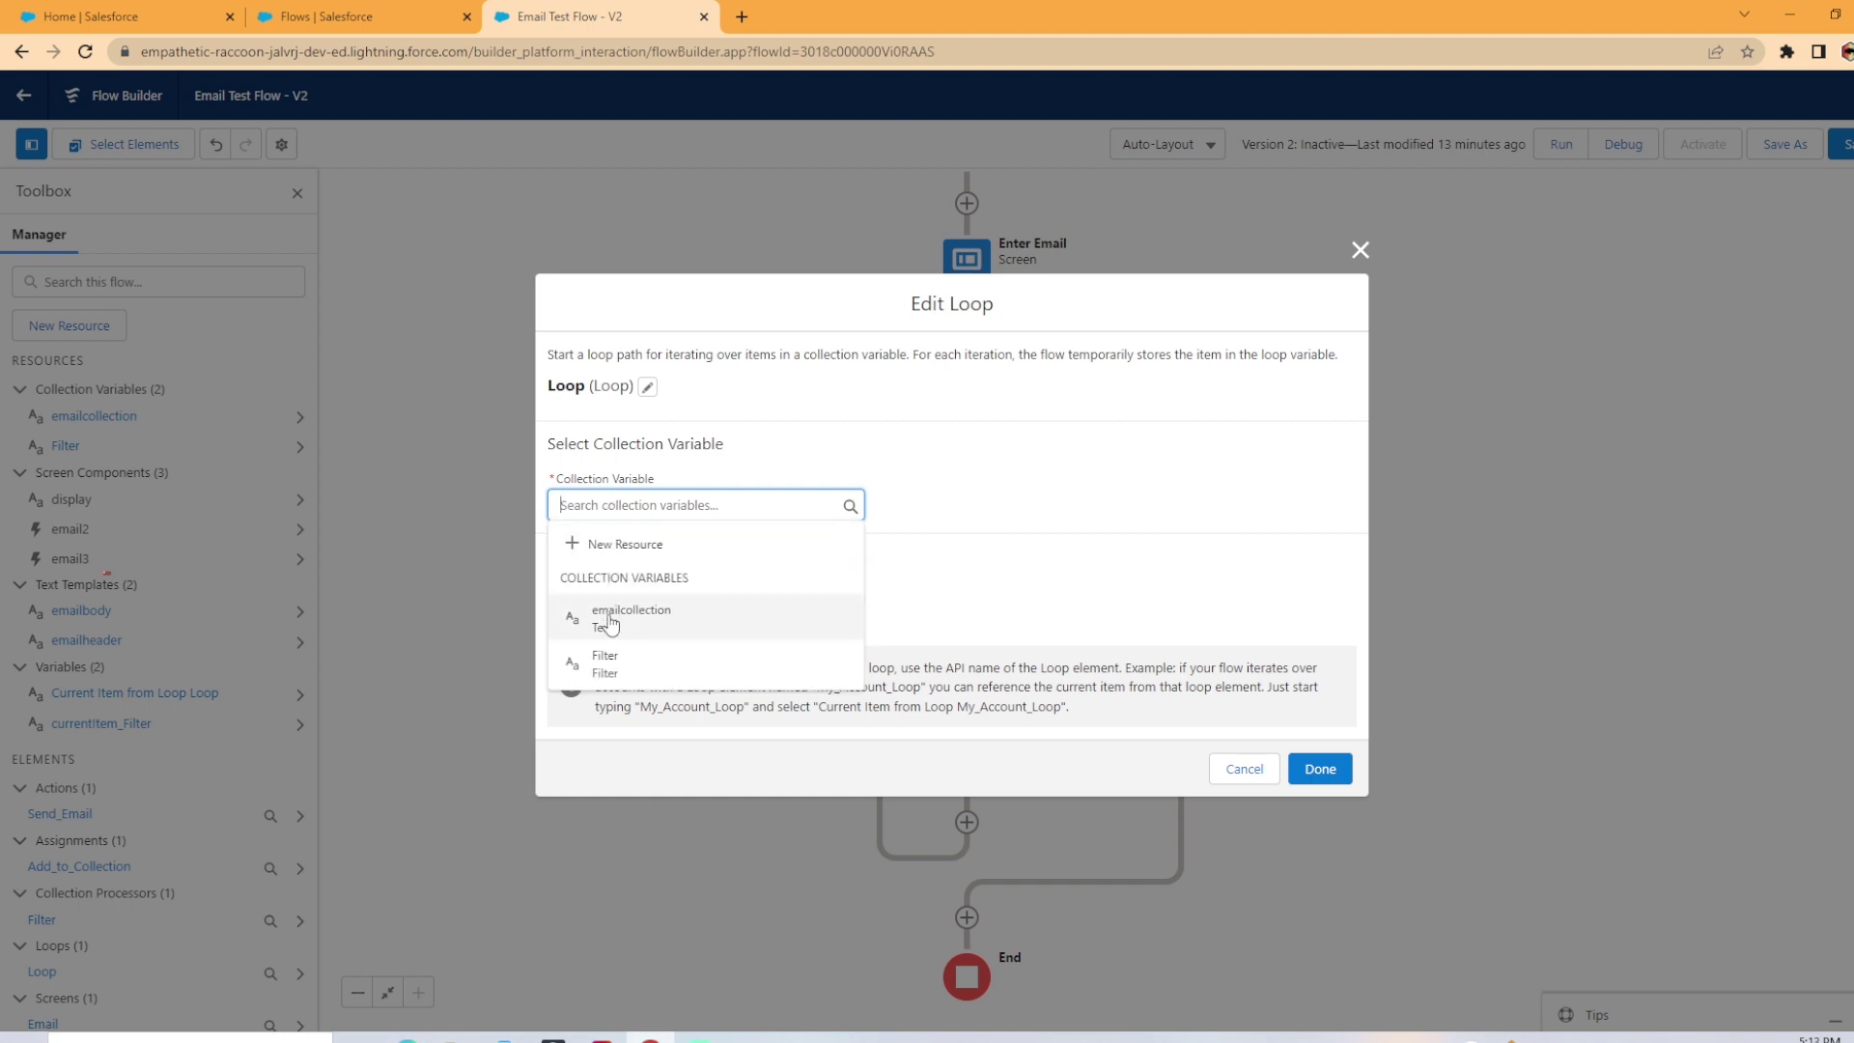
left_click(611, 666)
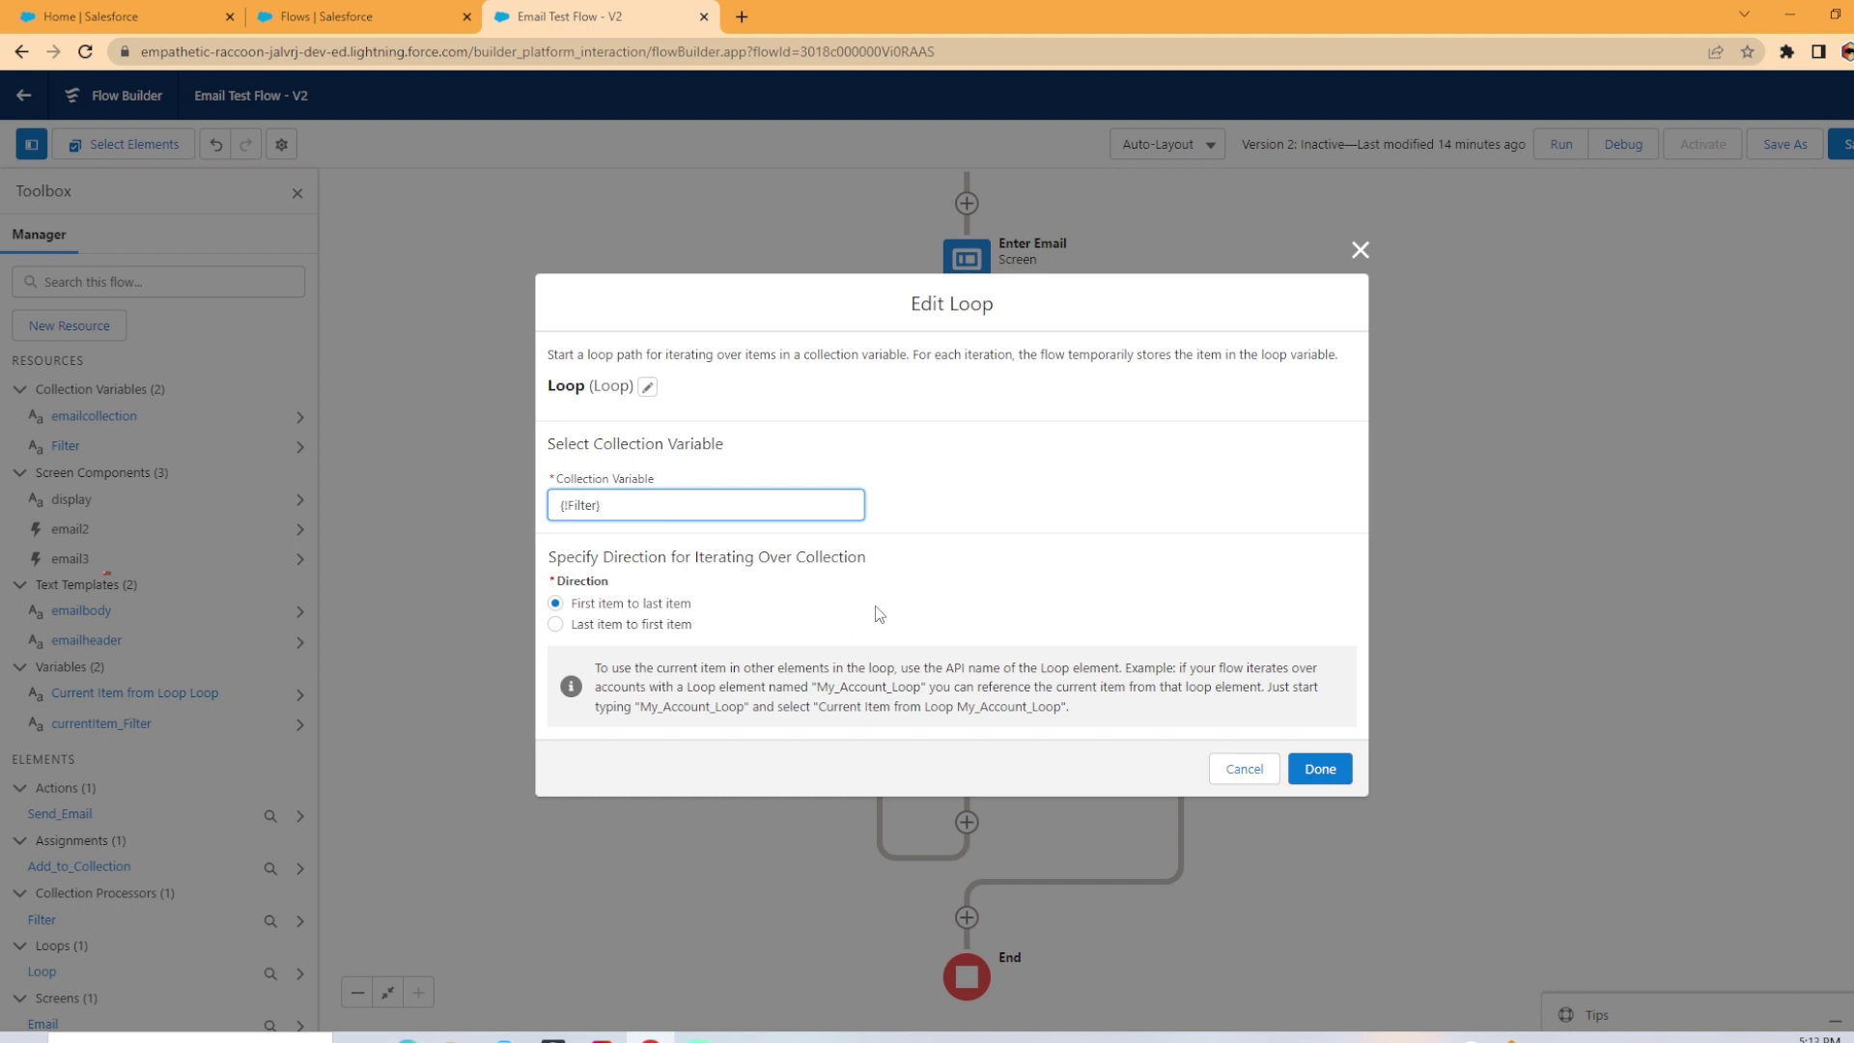
left_click(1039, 538)
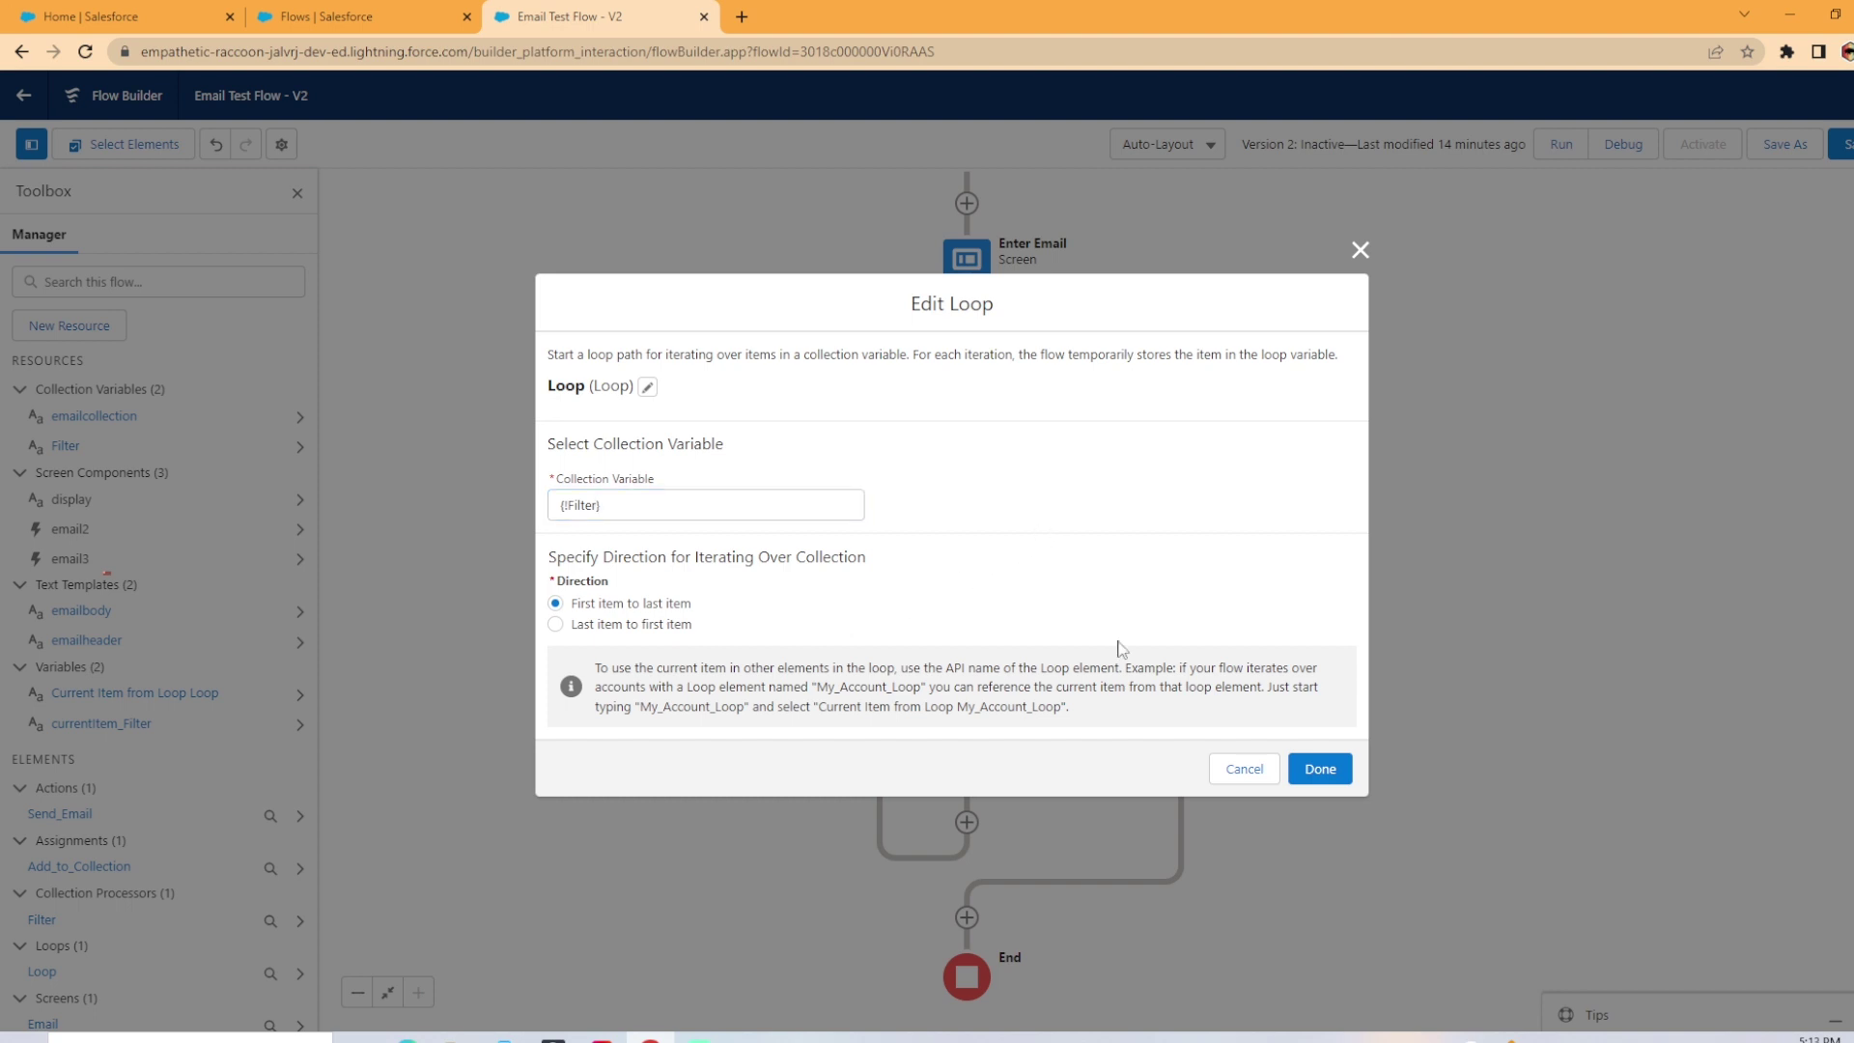
left_click(1320, 768)
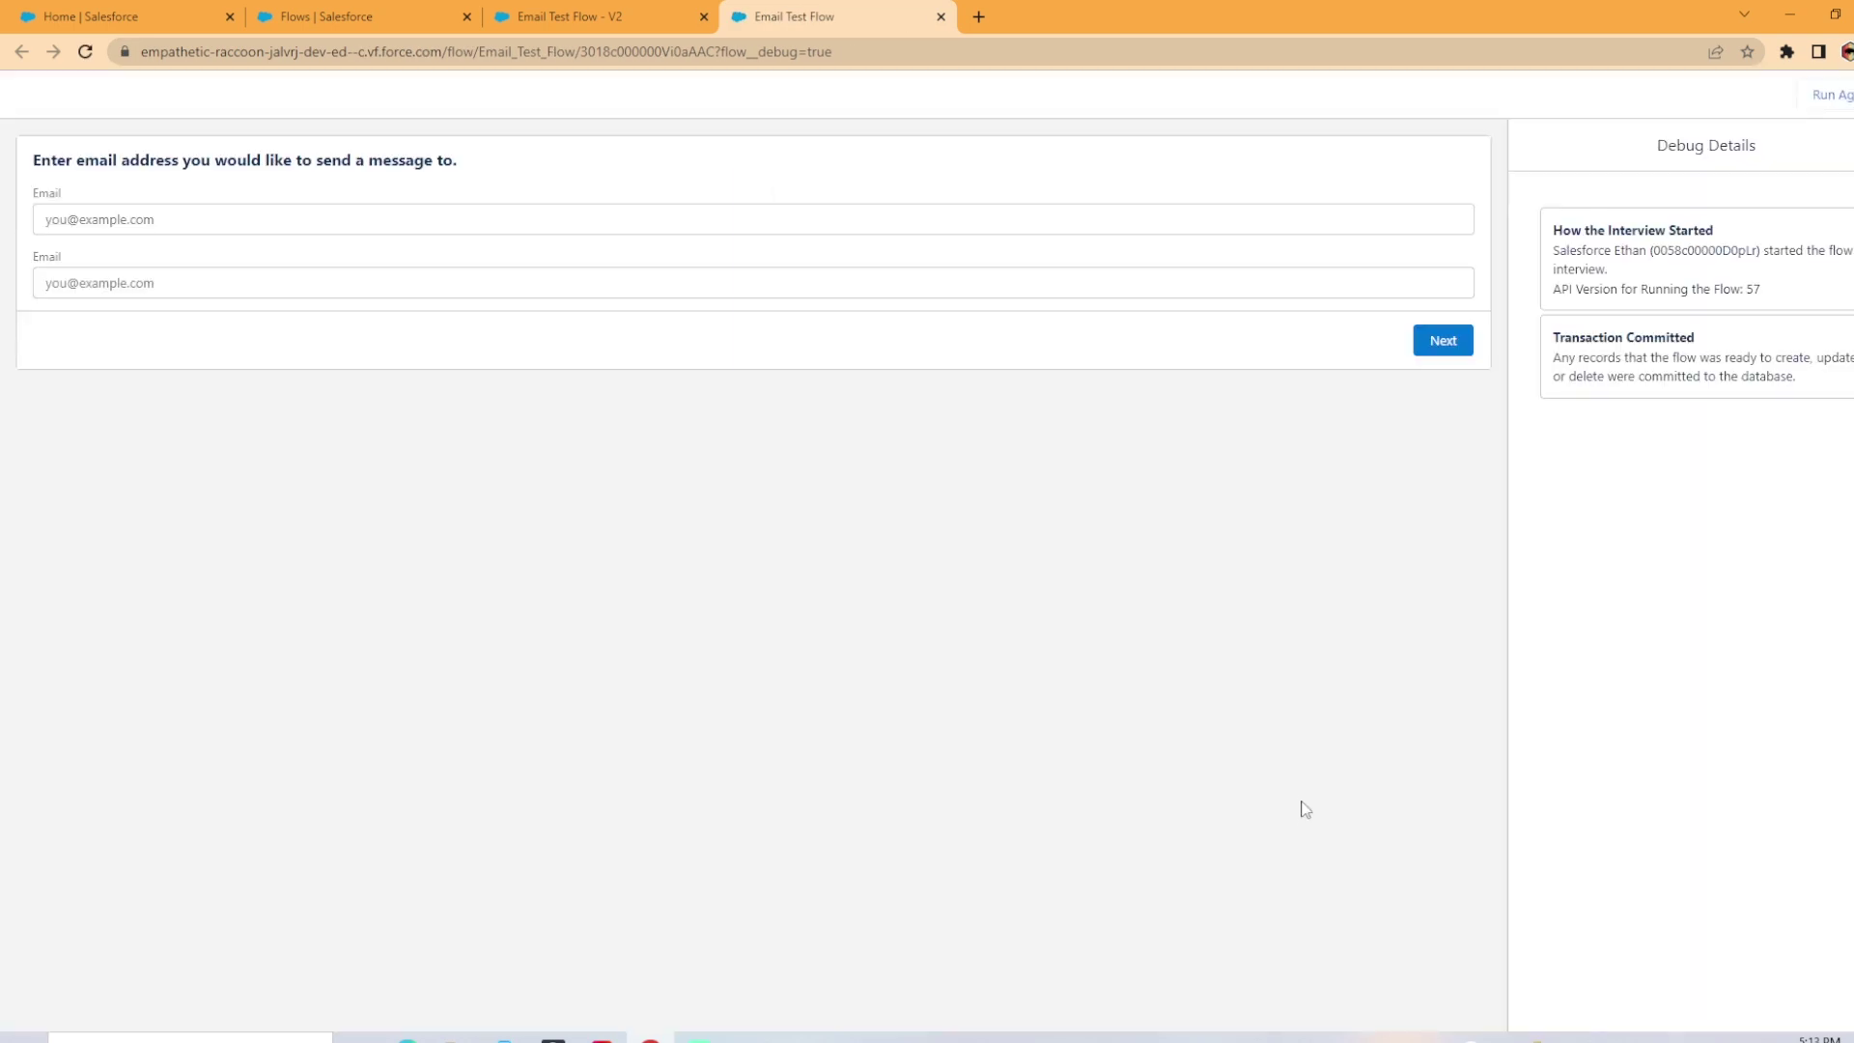
Debug with one pasted address and a blank second field, review the results, and close the tab
left_click(178, 225)
key("ctrl+v")
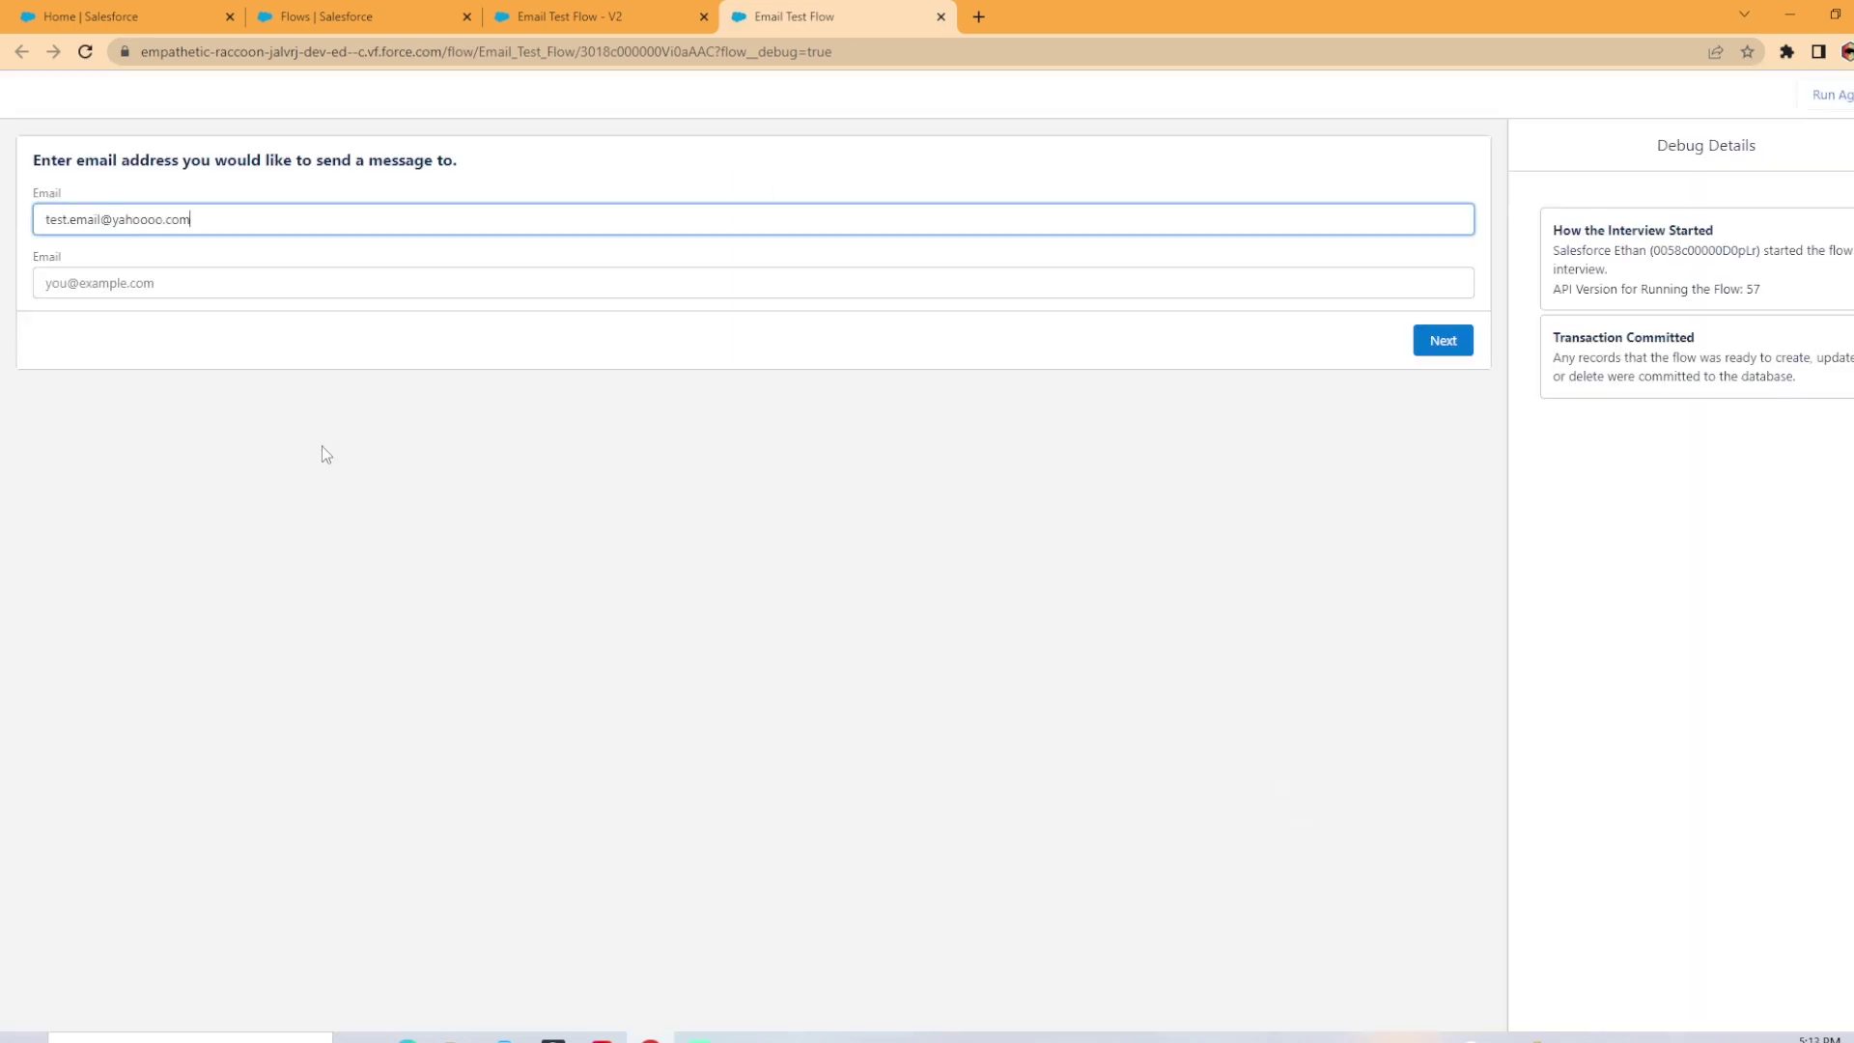
left_click(1438, 350)
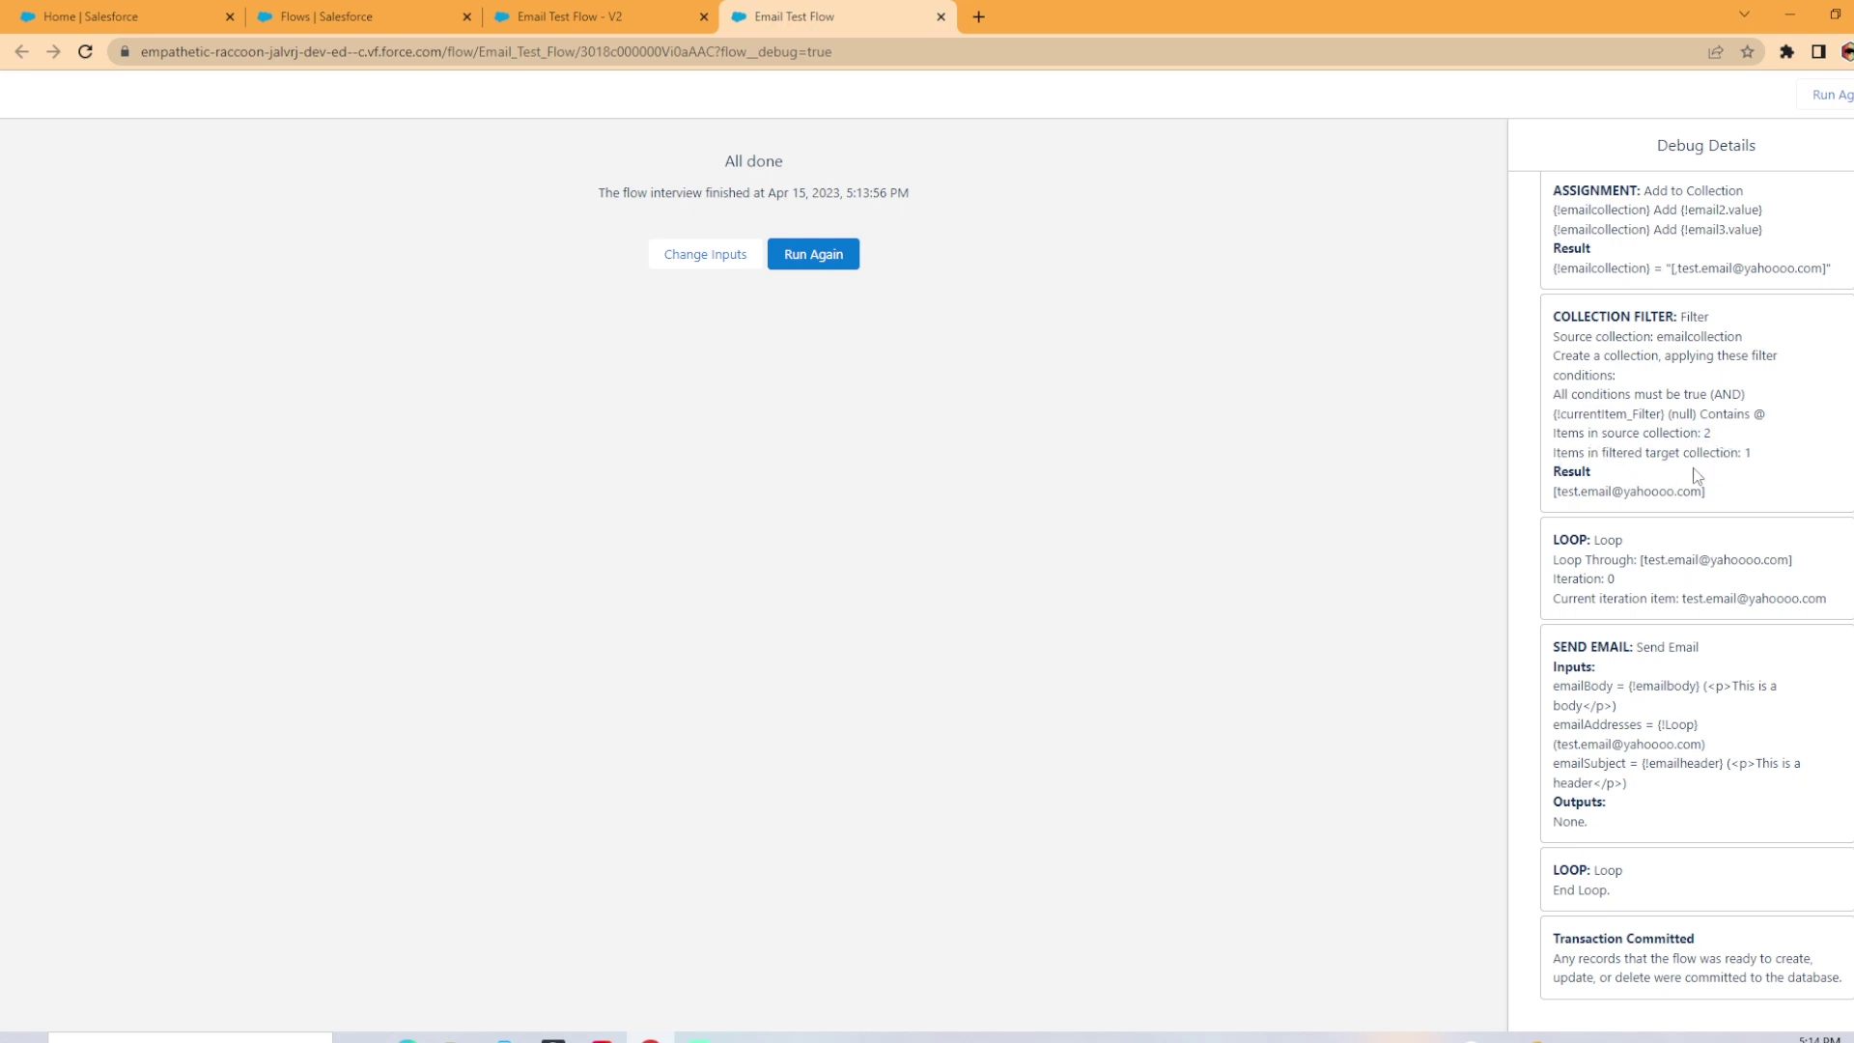
double_click(1729, 458)
left_click(1733, 442)
key("ctrl+w")
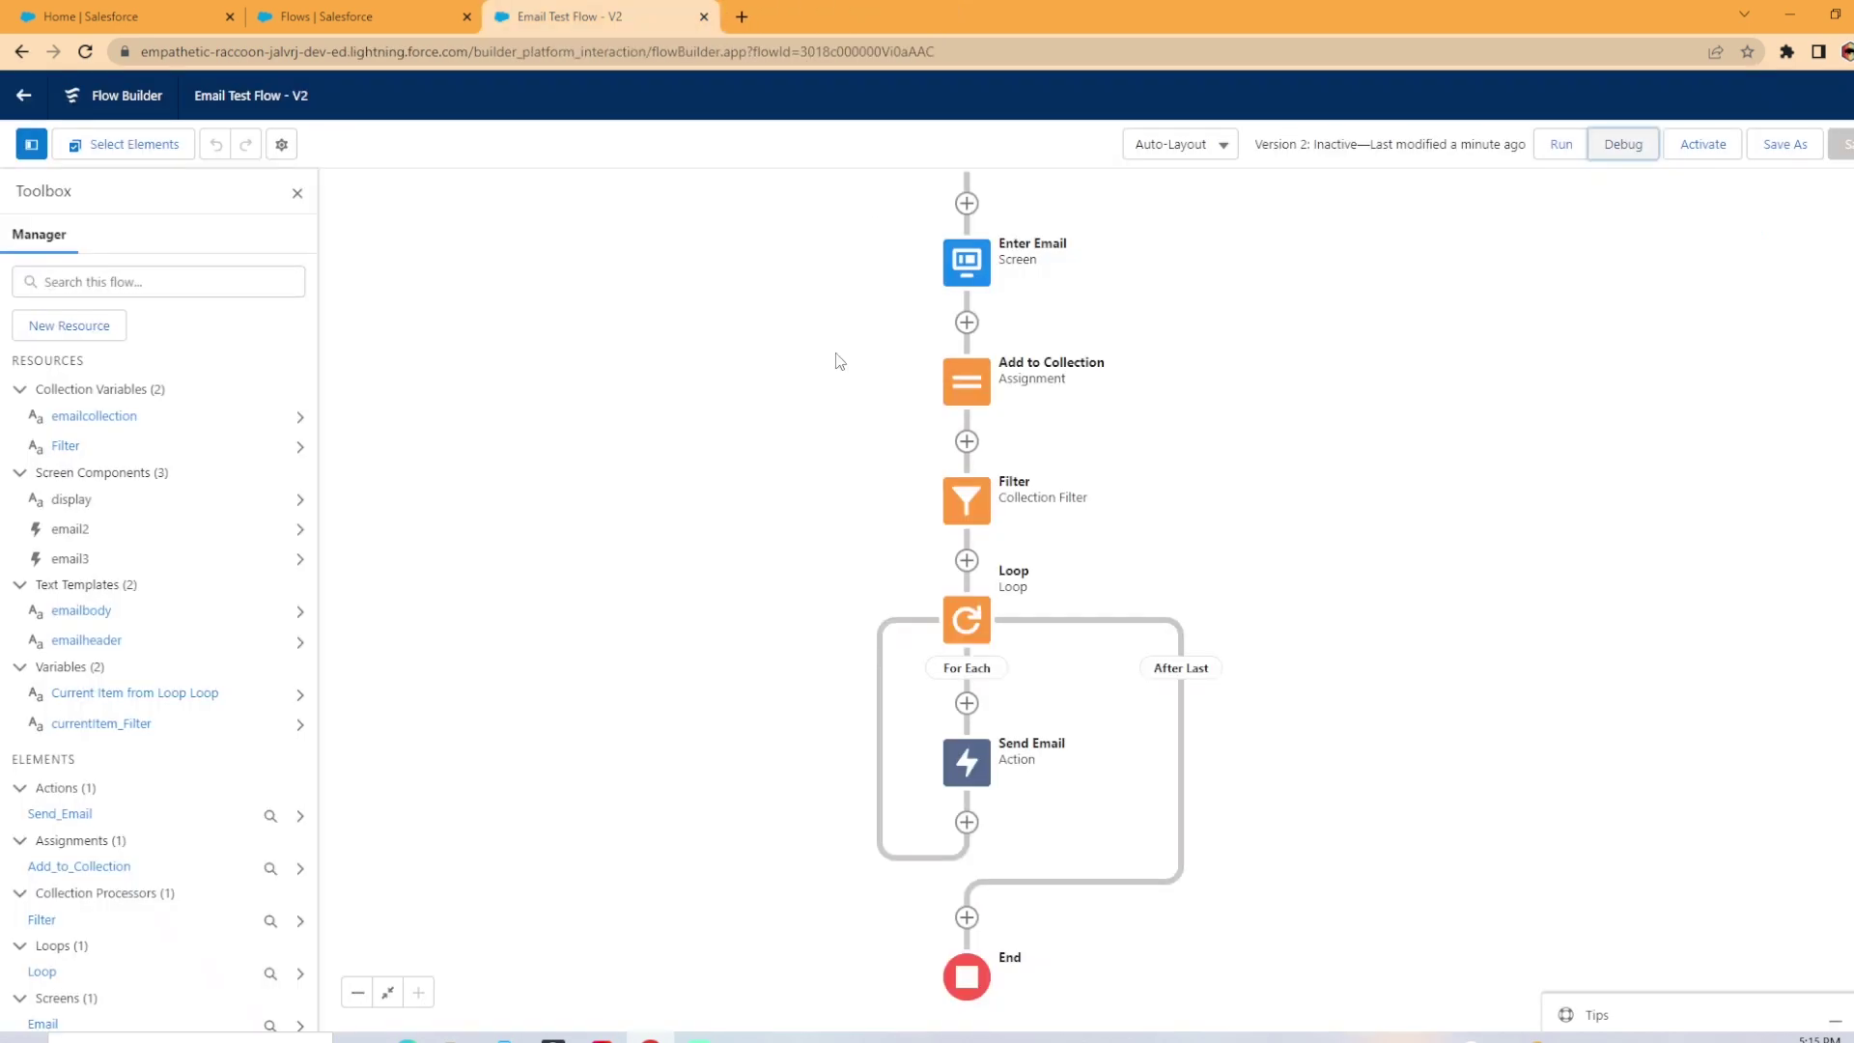
left_click_drag(1261, 297, 1277, 424)
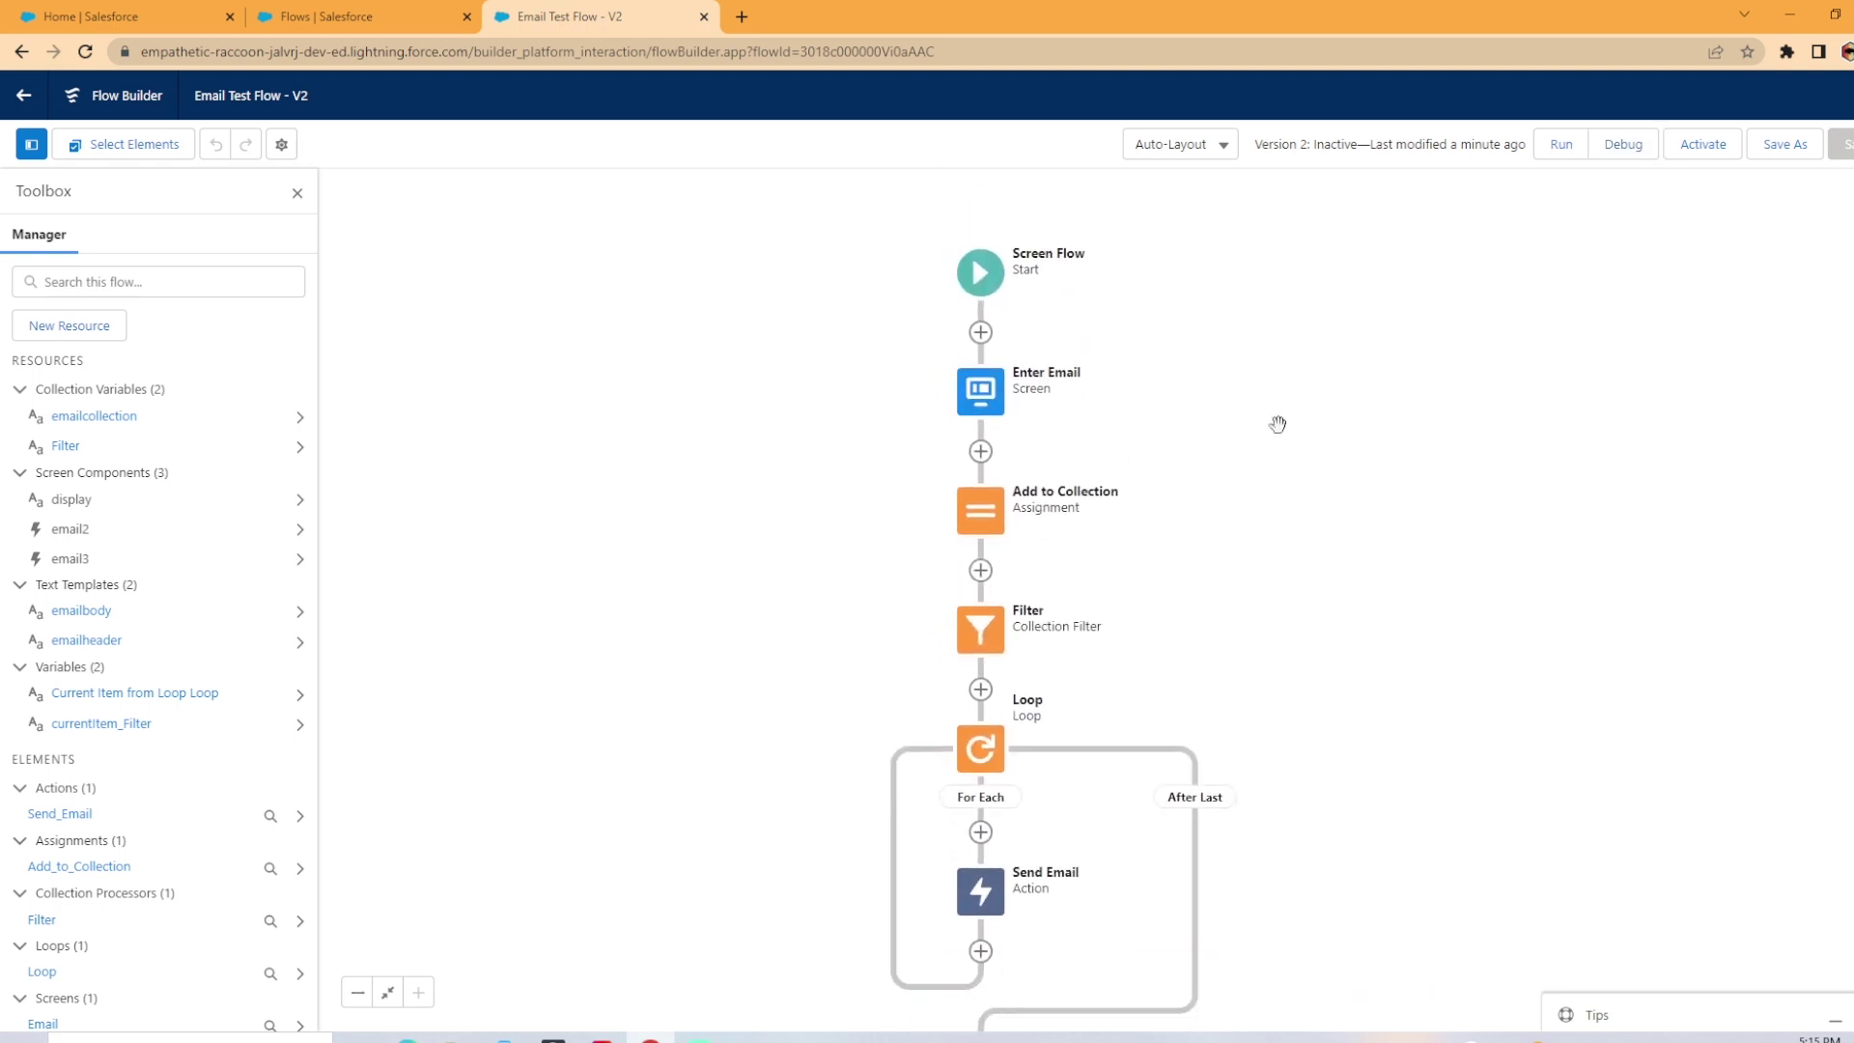